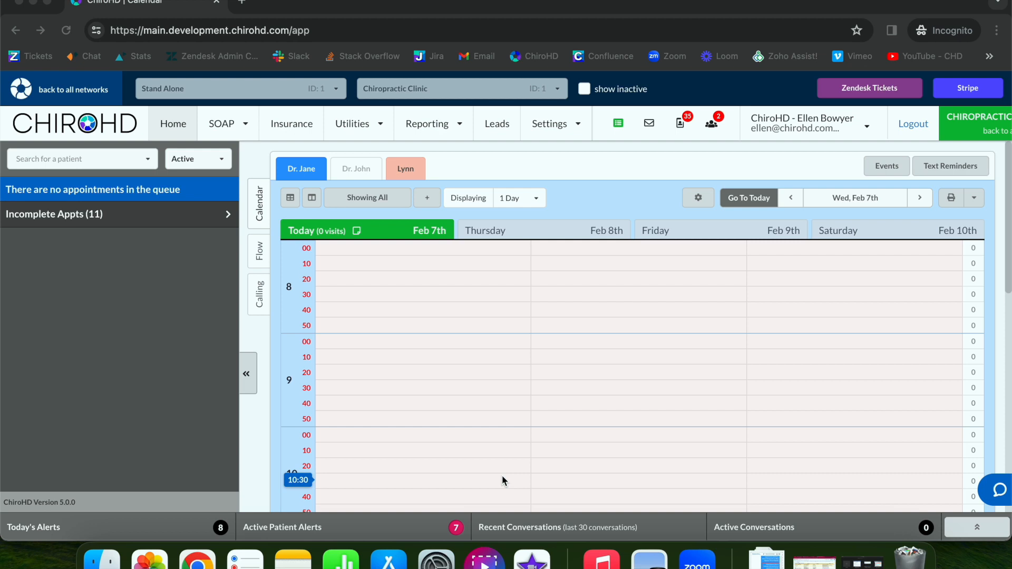
Open the Web tab of Manage Integrations via Settings > Initial Setup > Integrations.
click(569, 134)
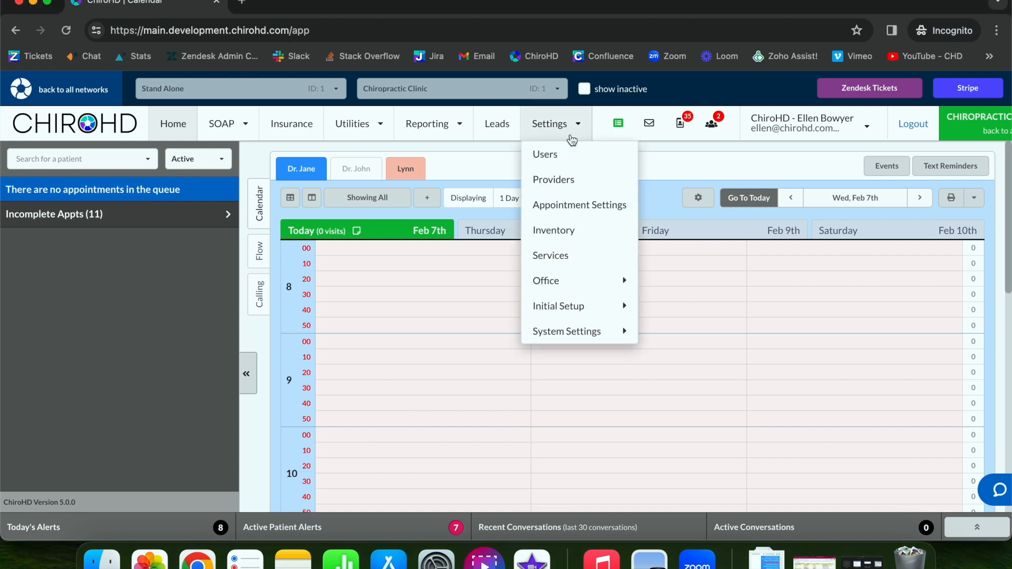
mouse_move(551, 303)
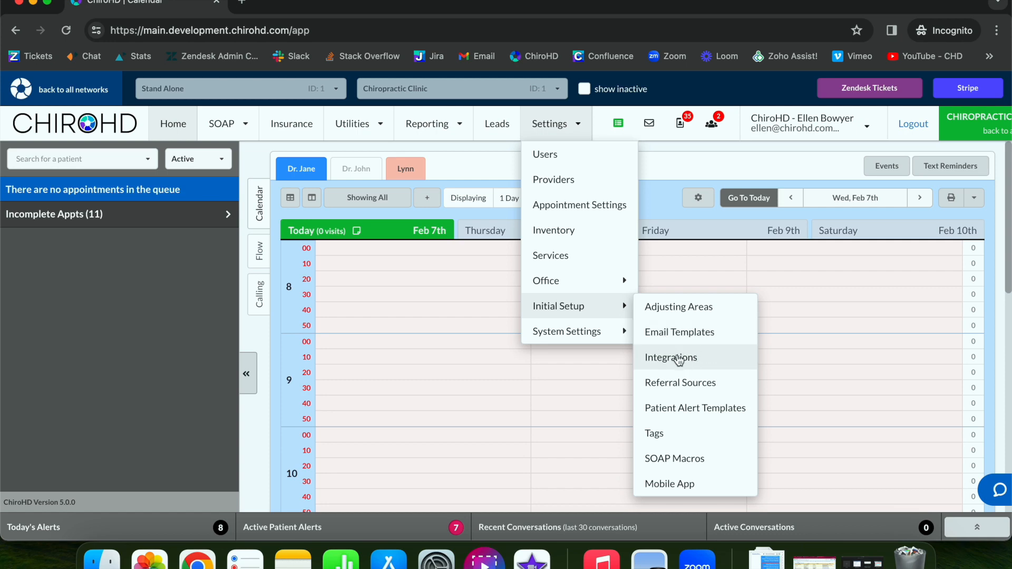
click(678, 357)
click(205, 278)
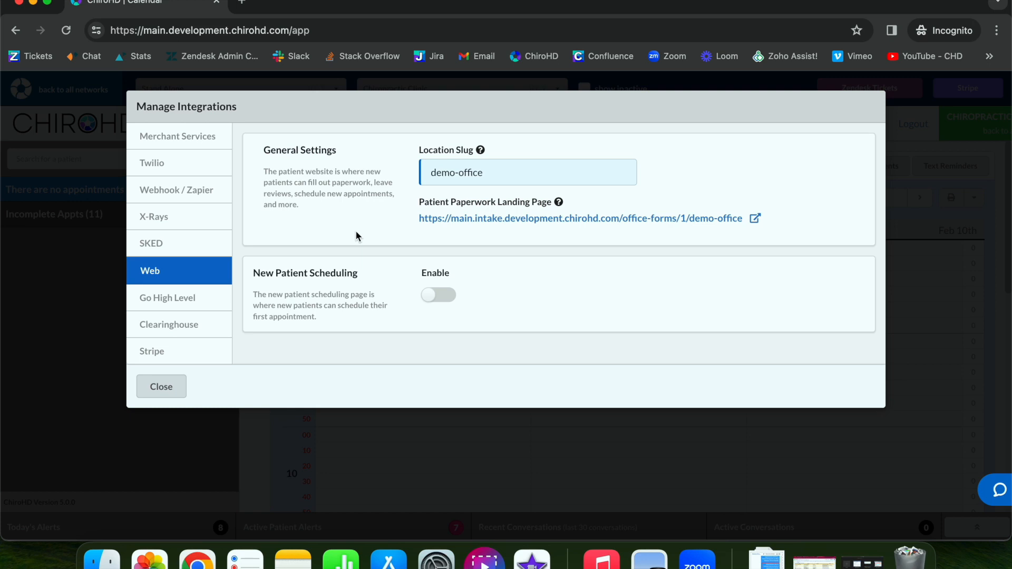
mouse_move(482, 151)
Turn on the New Patient Scheduling toggle and open the New Patient Appointments editor.
click(439, 296)
scroll(448, 285, down, 2)
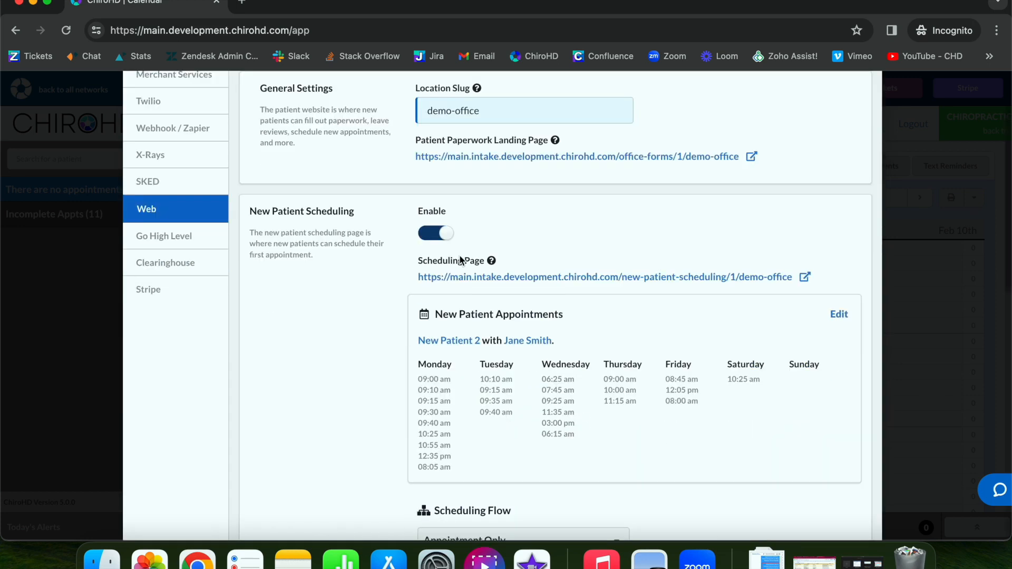
mouse_move(492, 262)
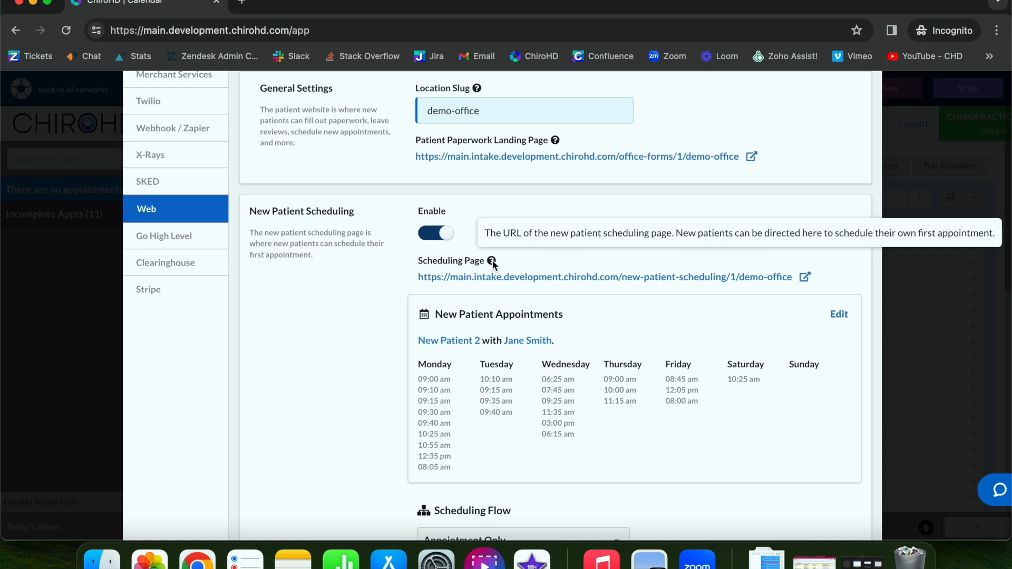
click(839, 315)
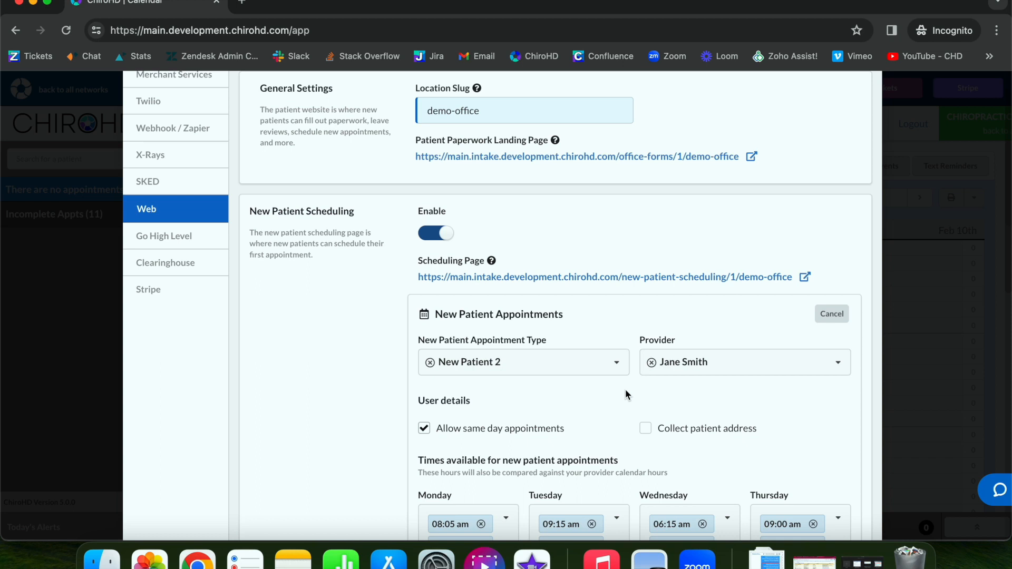
scroll(626, 391, down, 2)
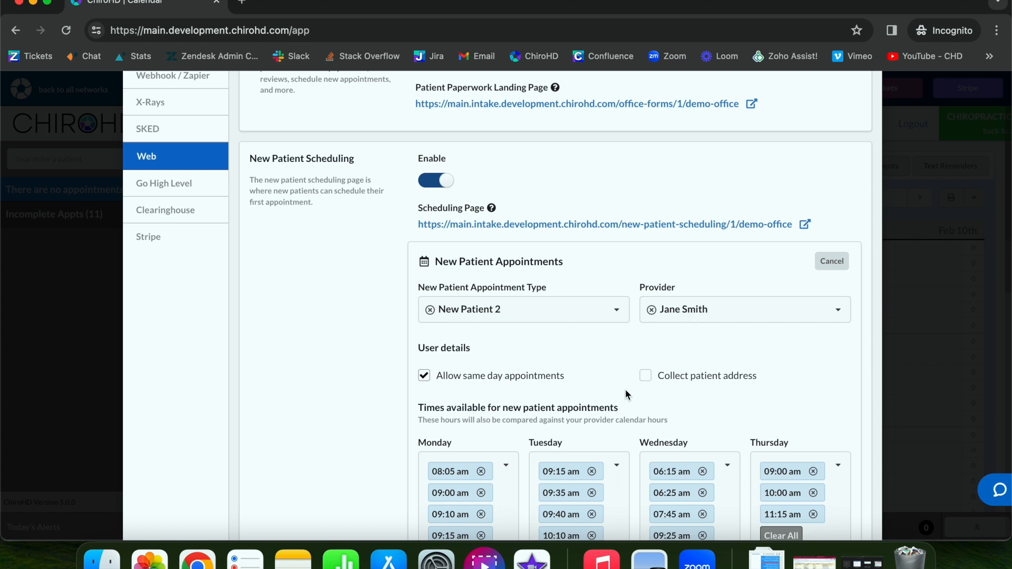
scroll(625, 388, down, 1)
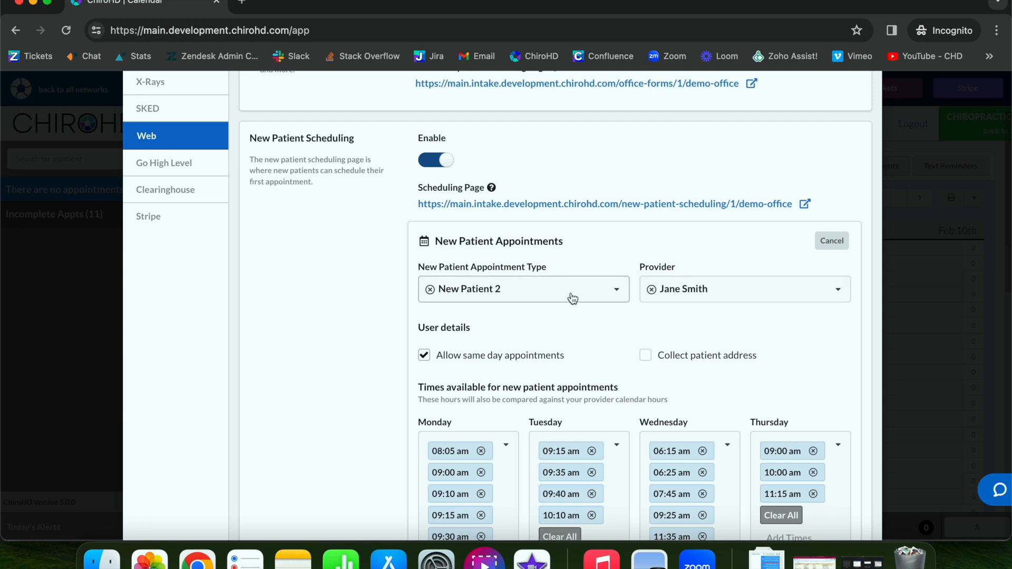
click(693, 285)
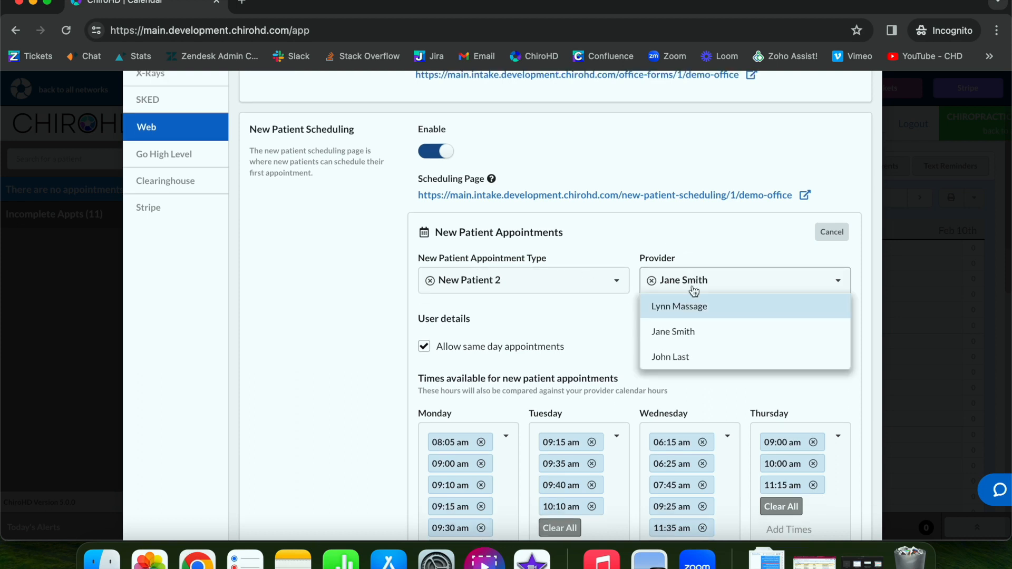
click(552, 284)
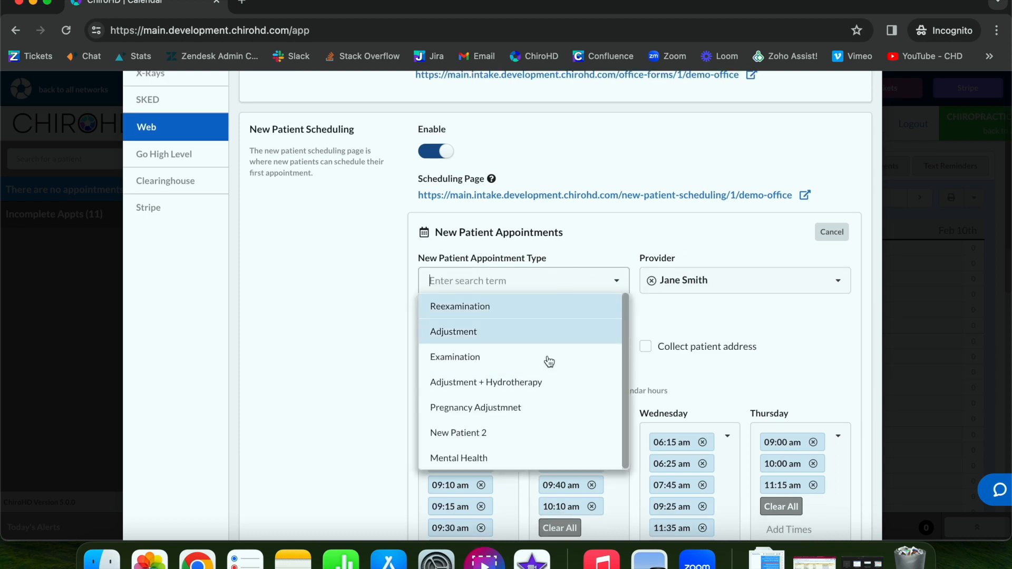
click(614, 234)
scroll(442, 310, down, 2)
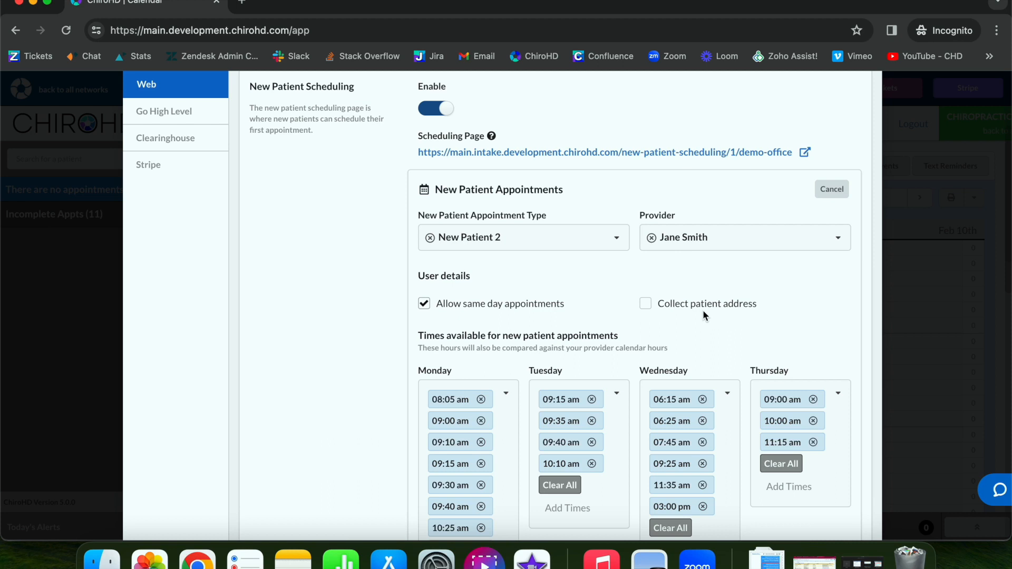
double_click(647, 305)
scroll(437, 218, down, 3)
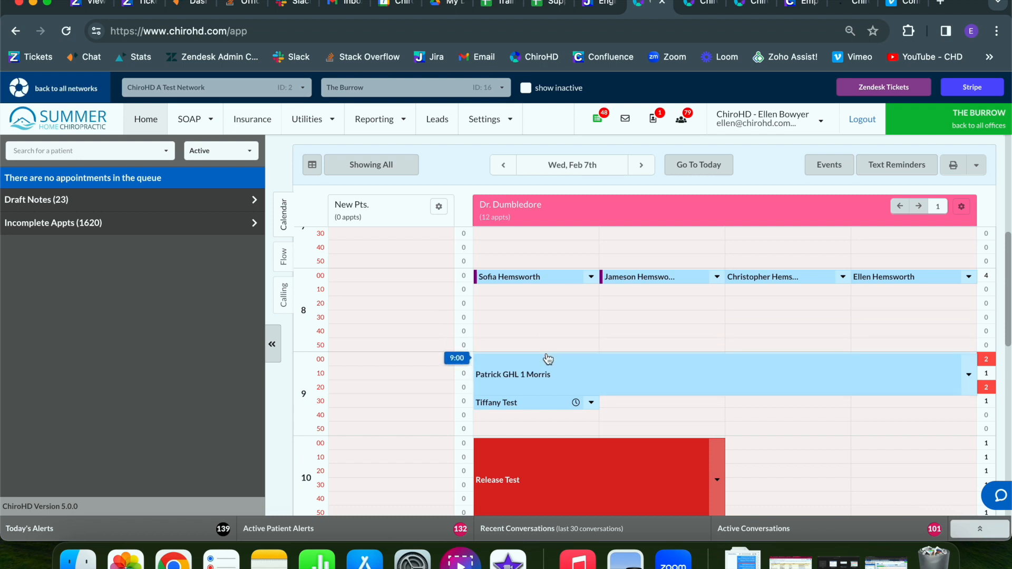
scroll(548, 359, down, 2)
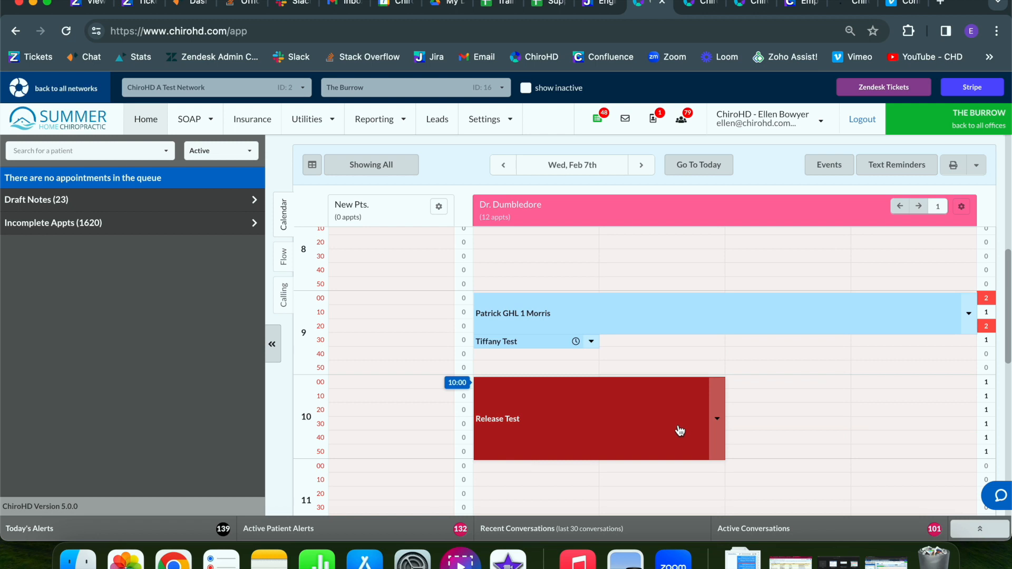
mouse_move(644, 437)
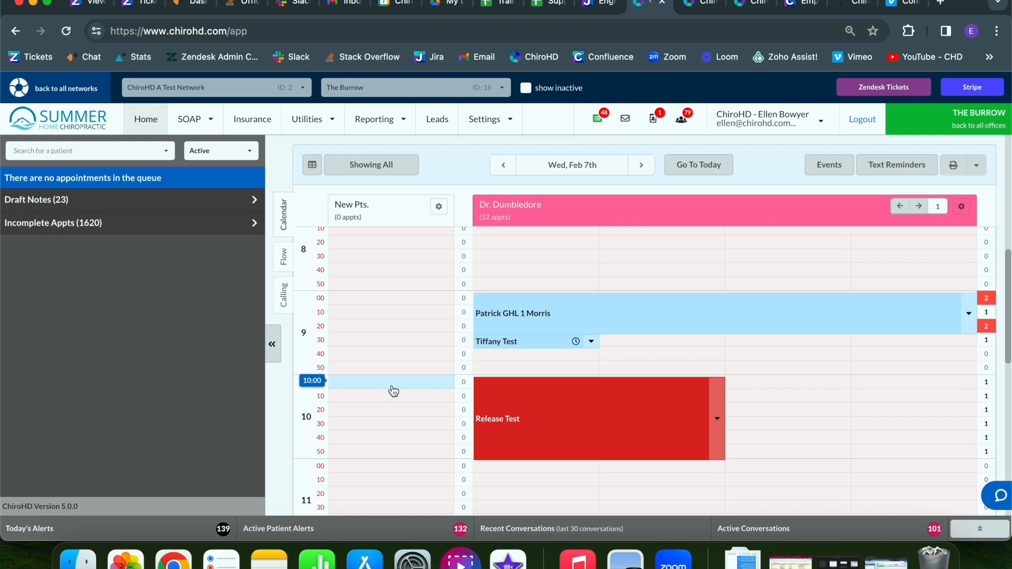
scroll(394, 390, up, 10)
scroll(660, 393, down, 6)
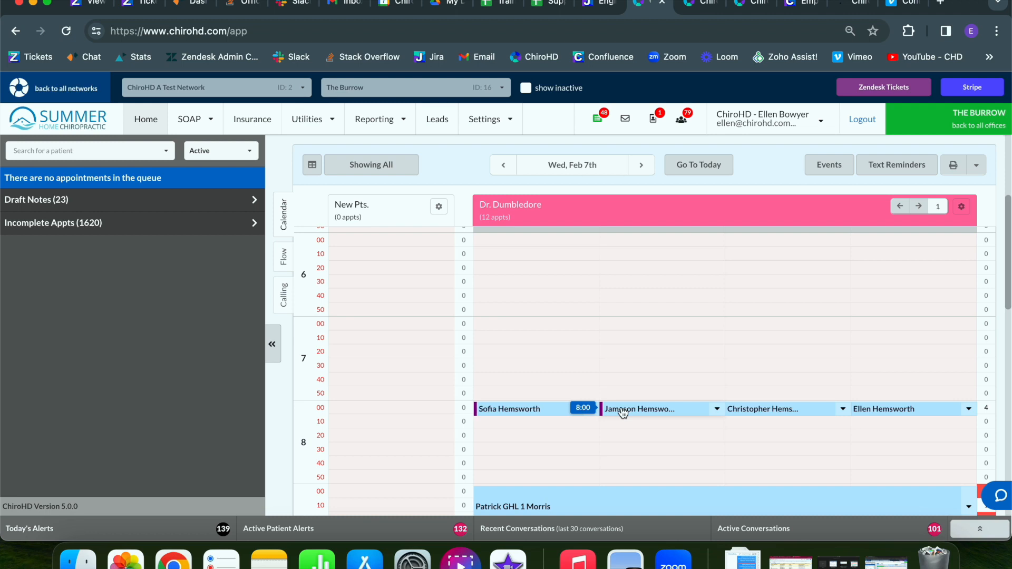
Add 06:15 am to Tuesday's new-patient appointment times and save the settings.
mouse_move(507, 412)
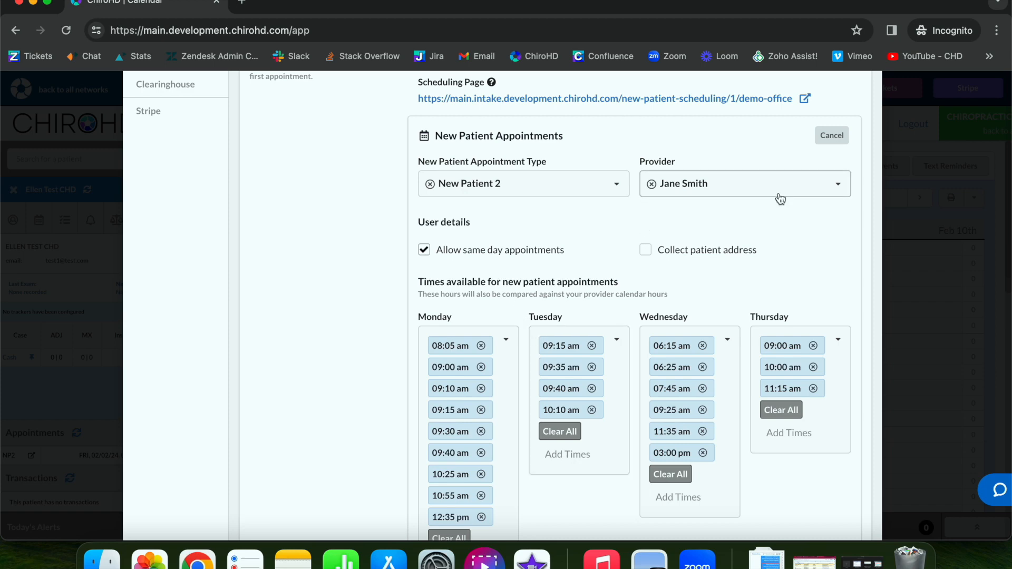
click(577, 464)
click(594, 396)
scroll(779, 406, up, 3)
click(839, 127)
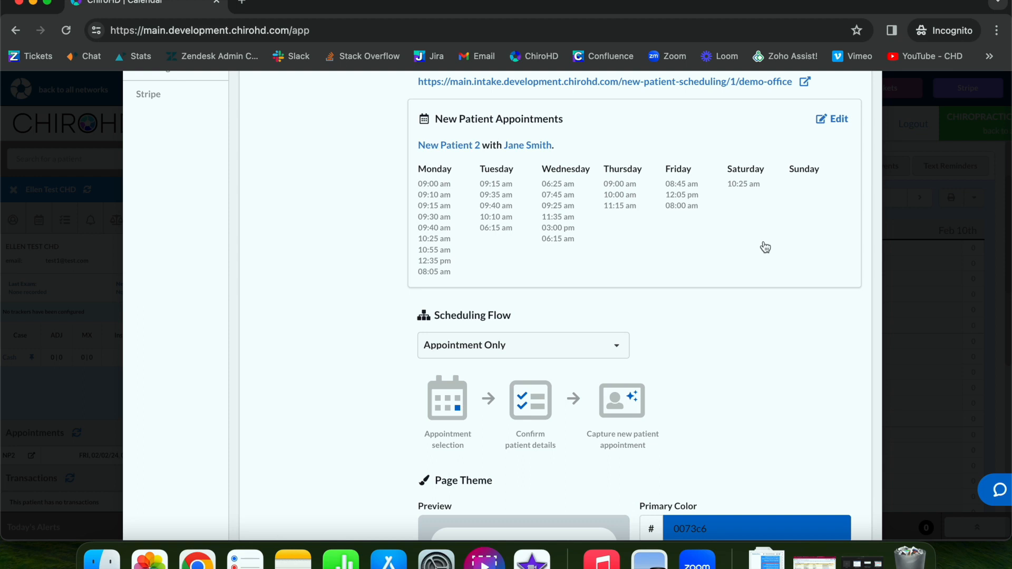
Reopen the New Patient Appointments editor and scroll through its settings.
click(833, 120)
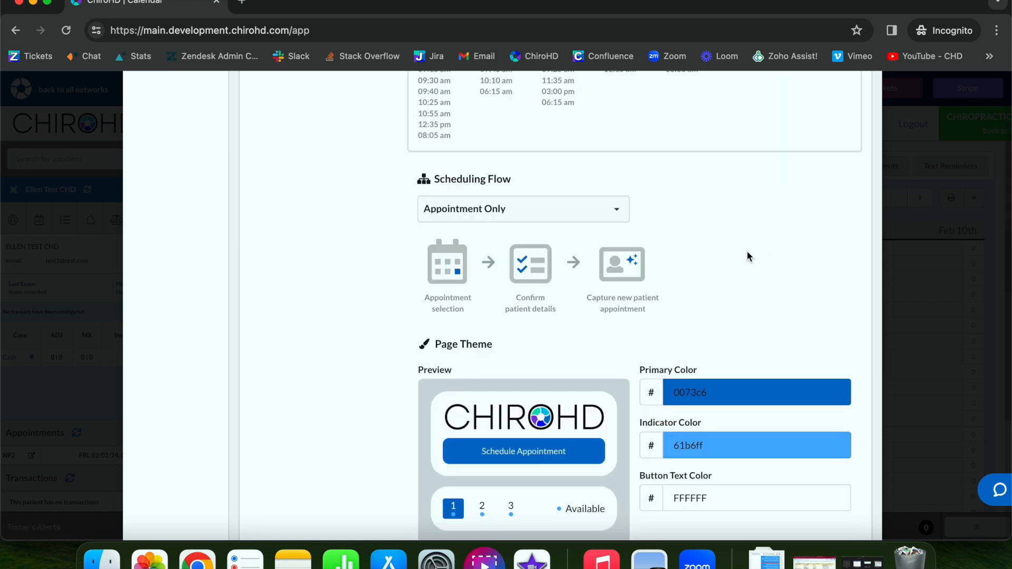
scroll(747, 256, down, 1)
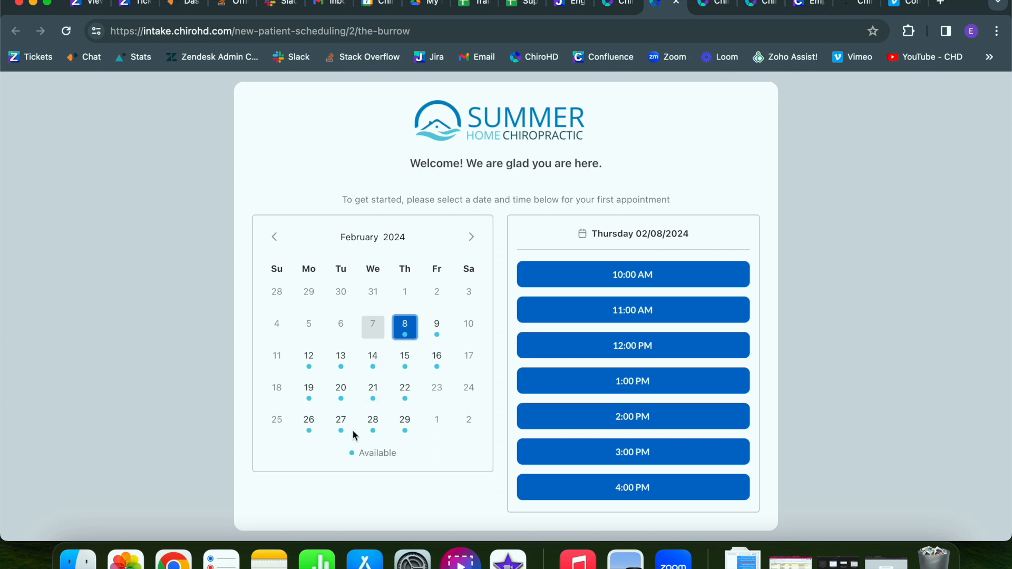
Book Wednesday, February 14 at 9:00 AM with the test patient's name, email and cell number.
click(374, 363)
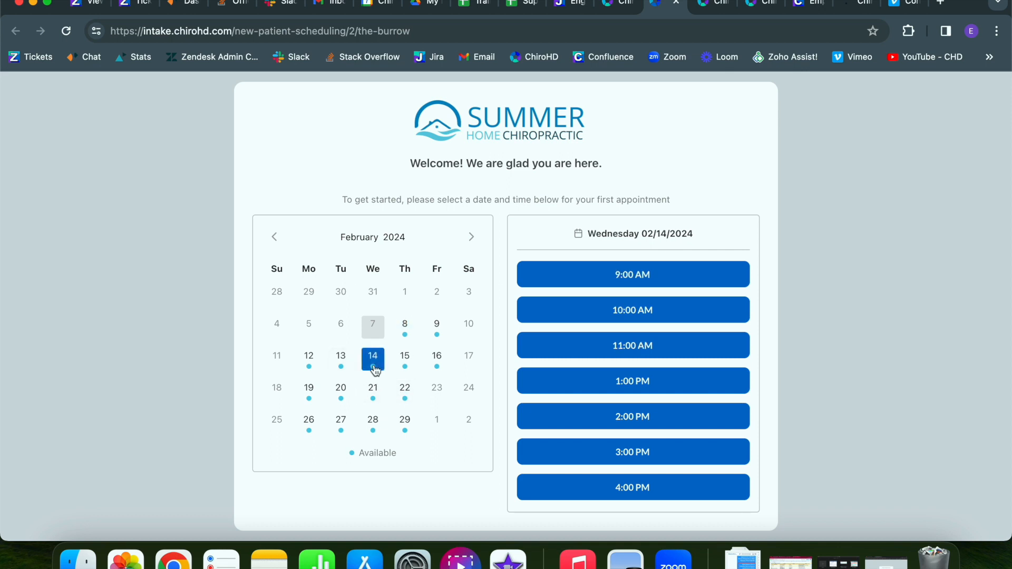
click(623, 277)
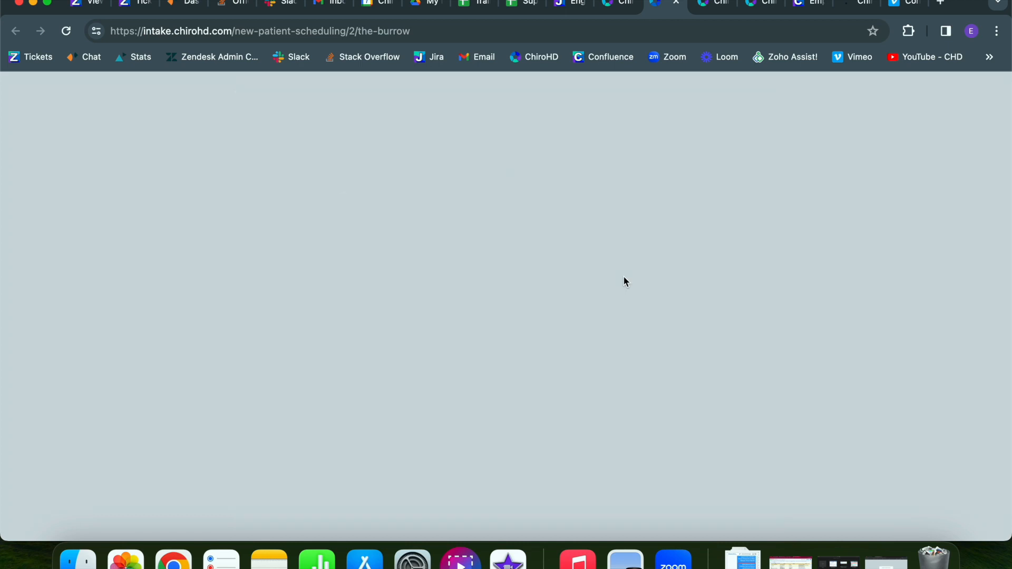
click(449, 314)
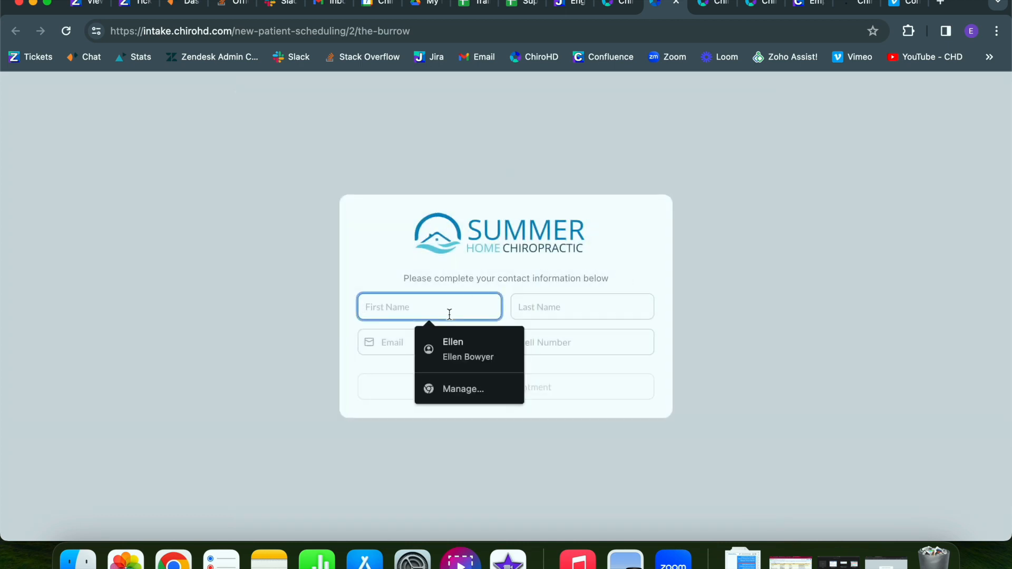
text(Ellen)
key(Tab)
text(Test)
key(Tab)
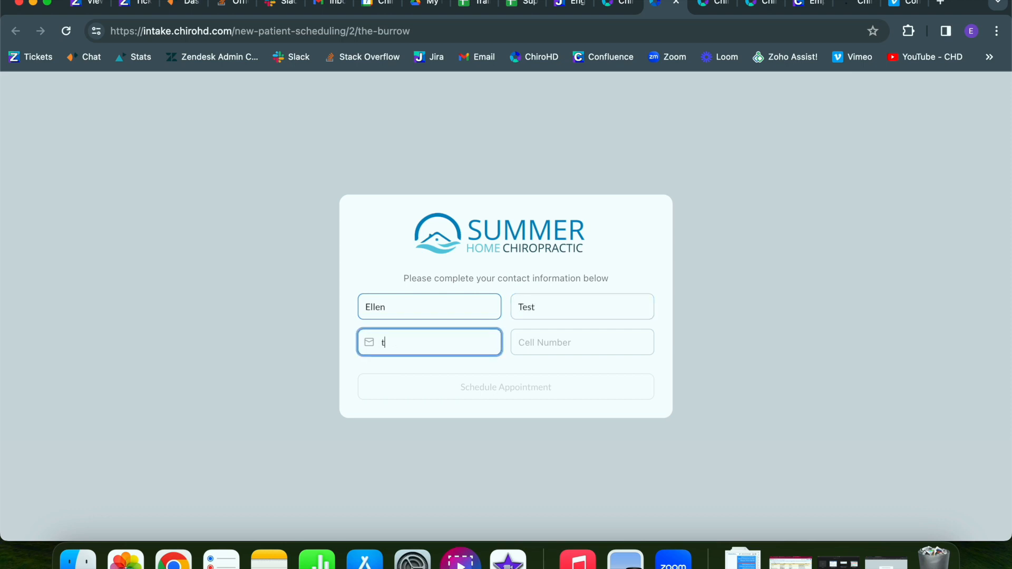
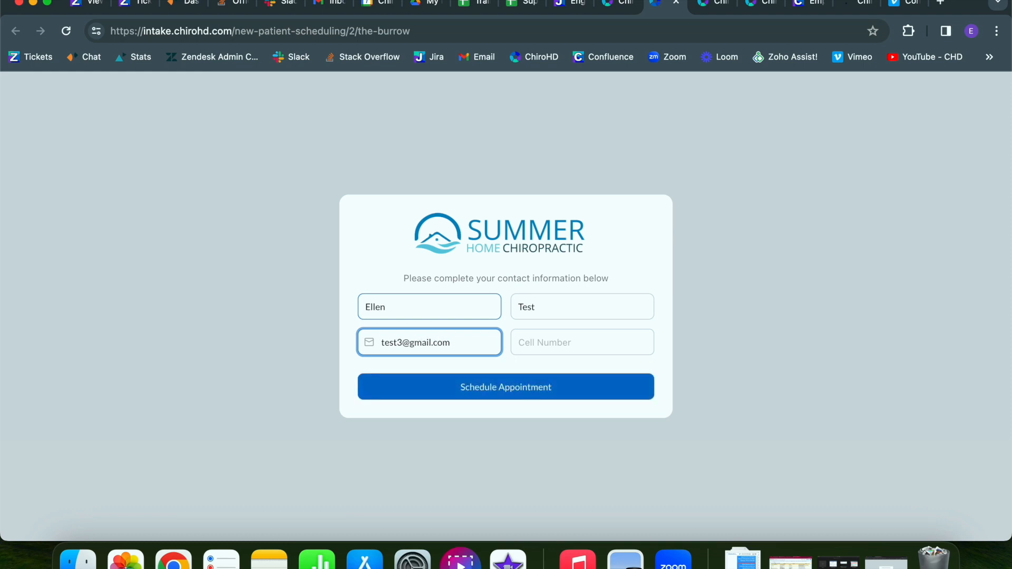
key(Tab)
text(777-777-7777)
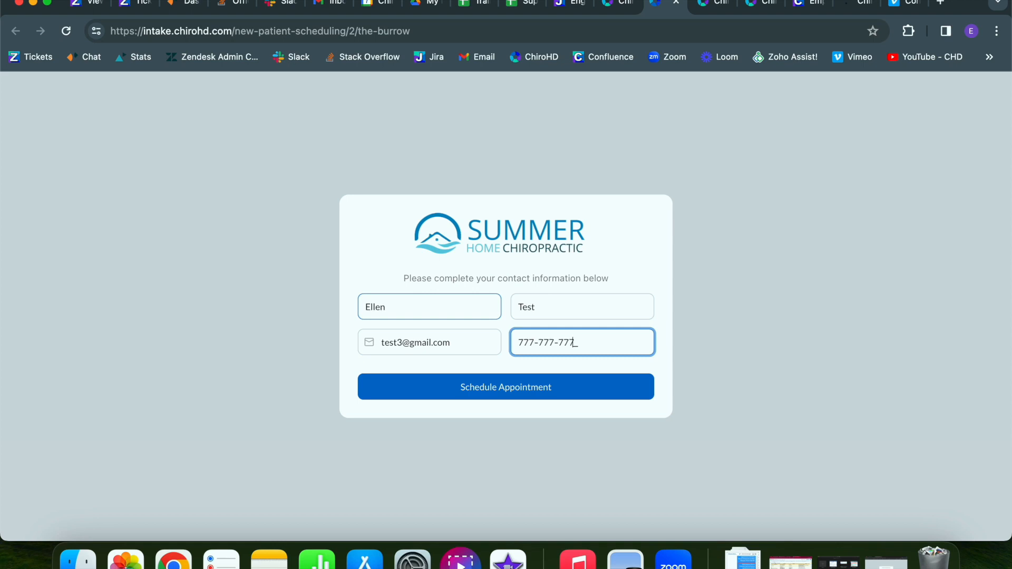
click(432, 392)
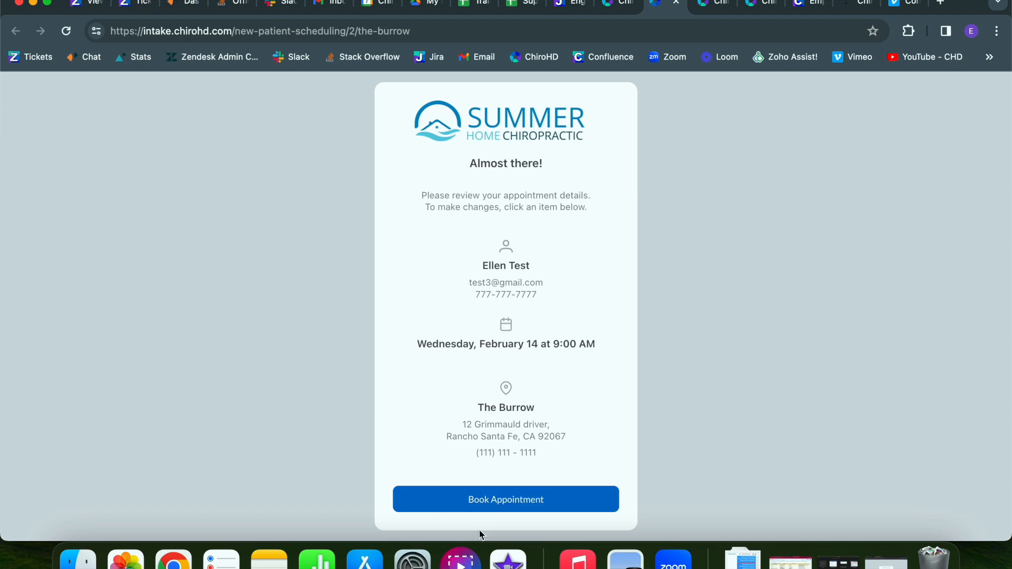
click(506, 505)
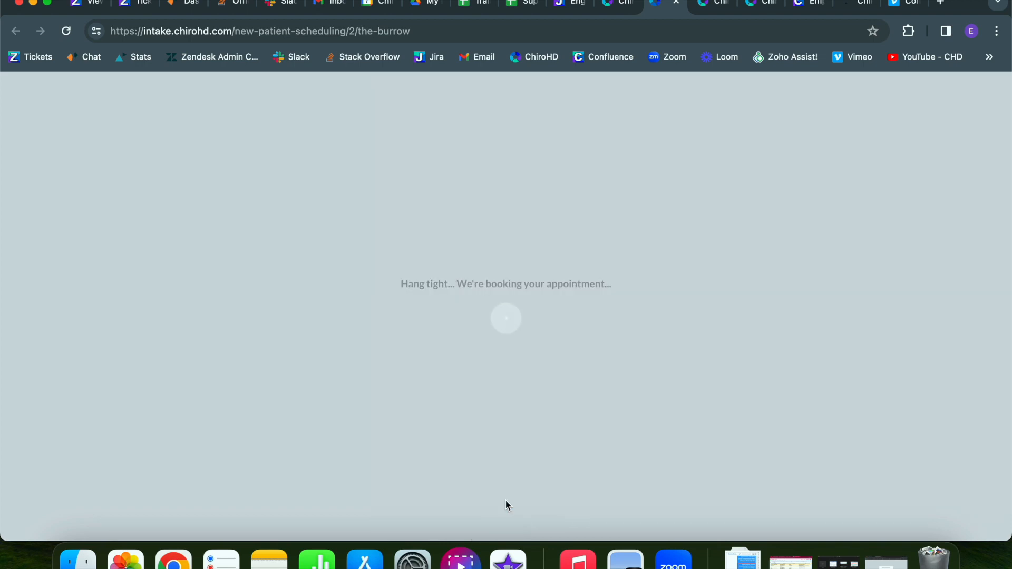
Close the booking tab and set Scheduling Flow to Lead First, Appointment Second.
key(super+w)
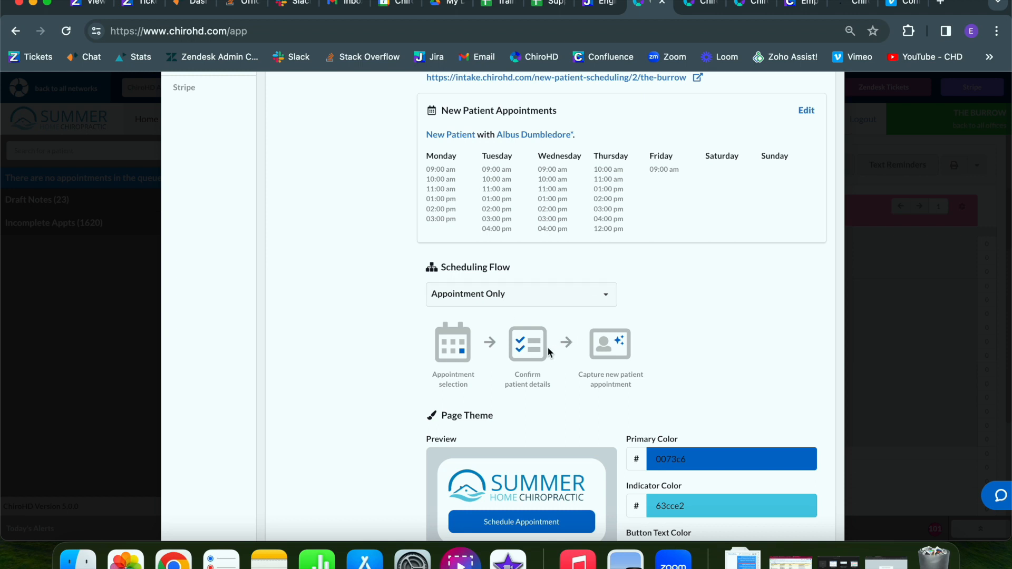
click(581, 290)
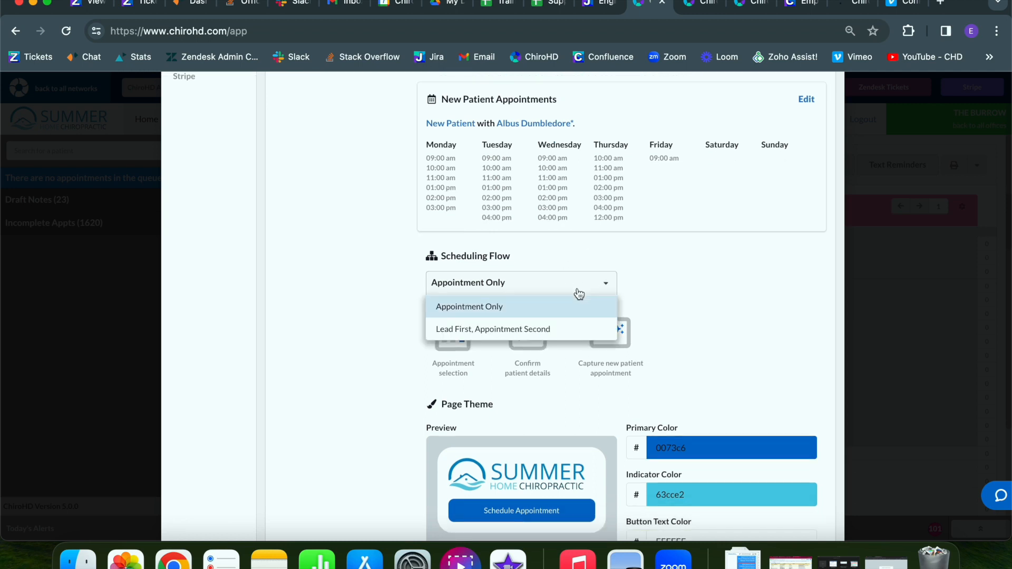
click(550, 323)
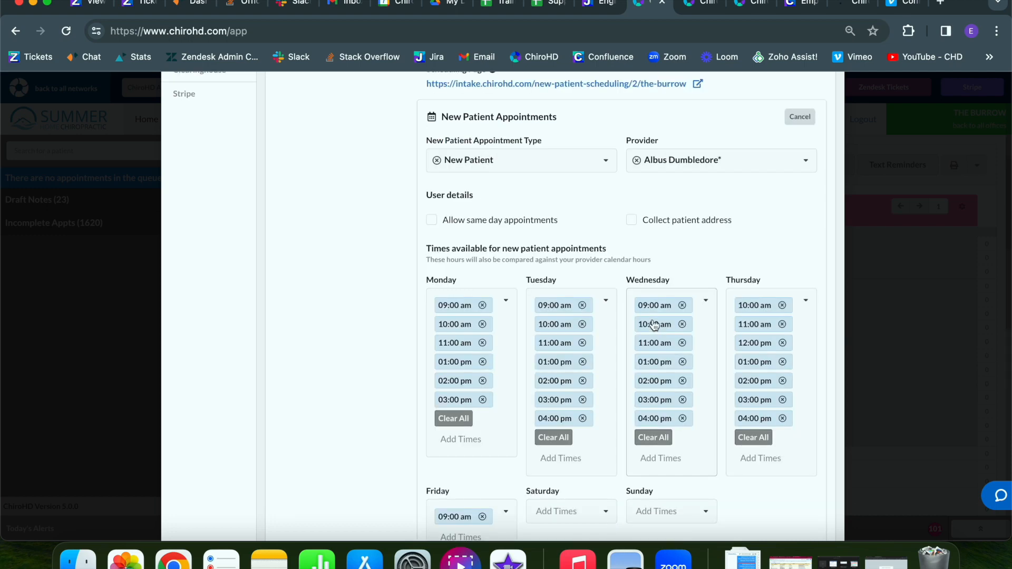
Enable Collect patient address, save, and open the Scheduling Page URL.
scroll(654, 323, down, 2)
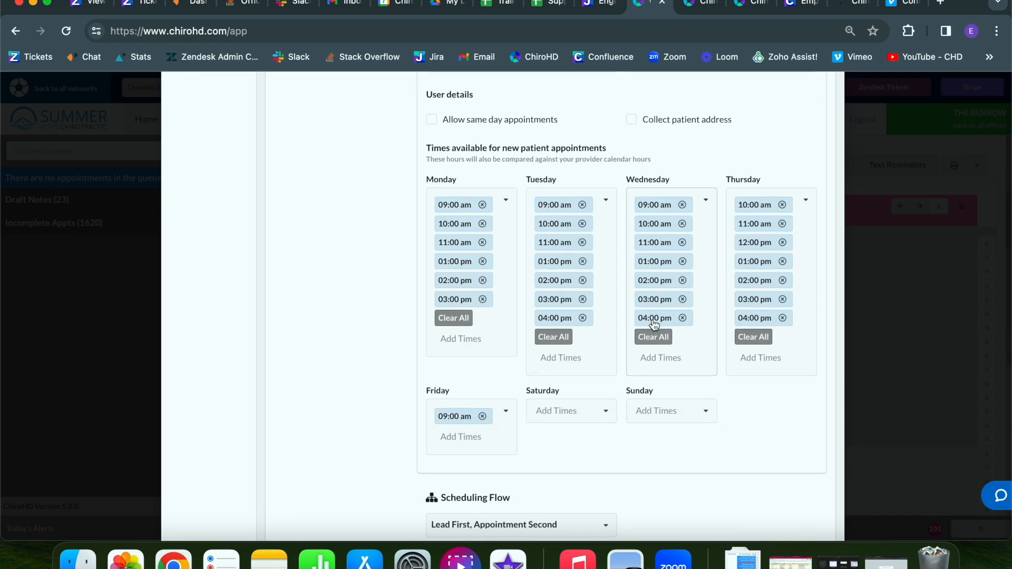
click(632, 120)
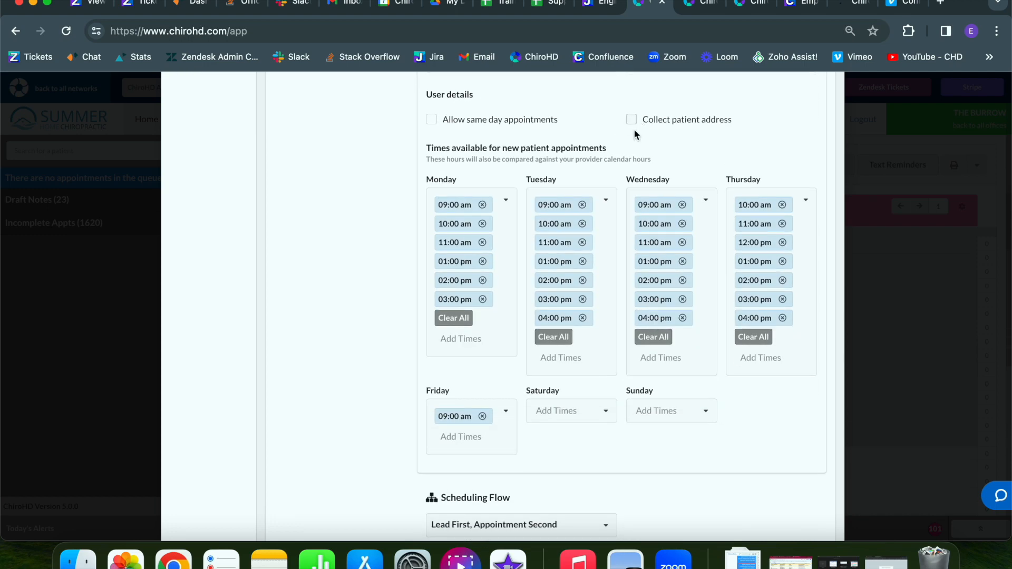
scroll(583, 284, up, 3)
click(803, 196)
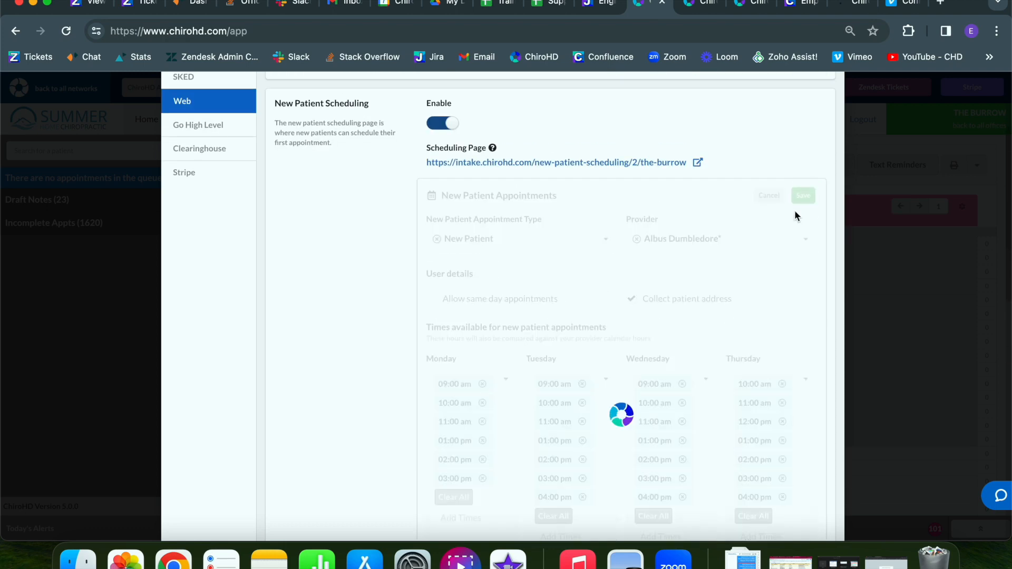
click(628, 164)
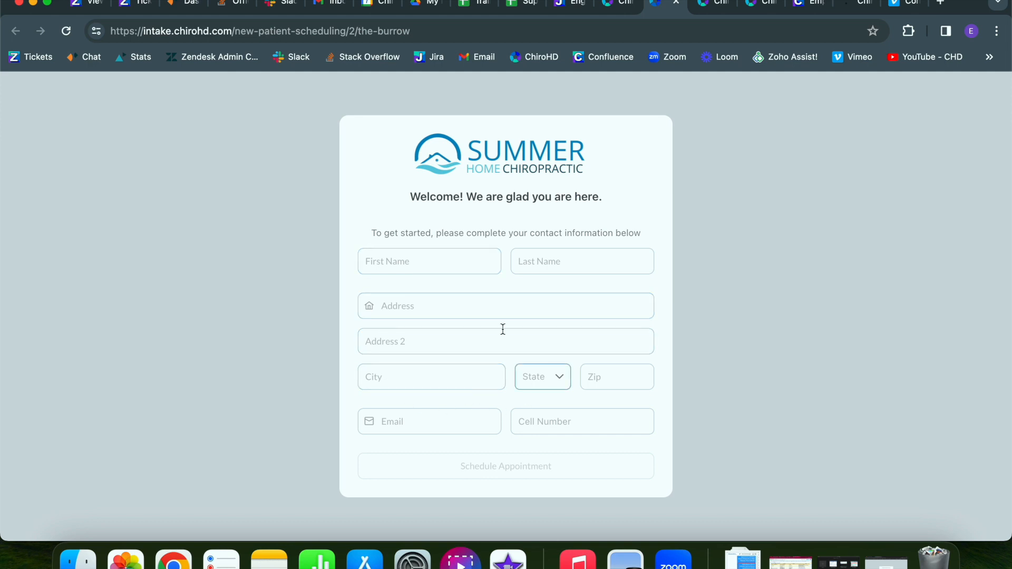
Submit a test lead with state GA, then open the app's Leads board.
click(405, 267)
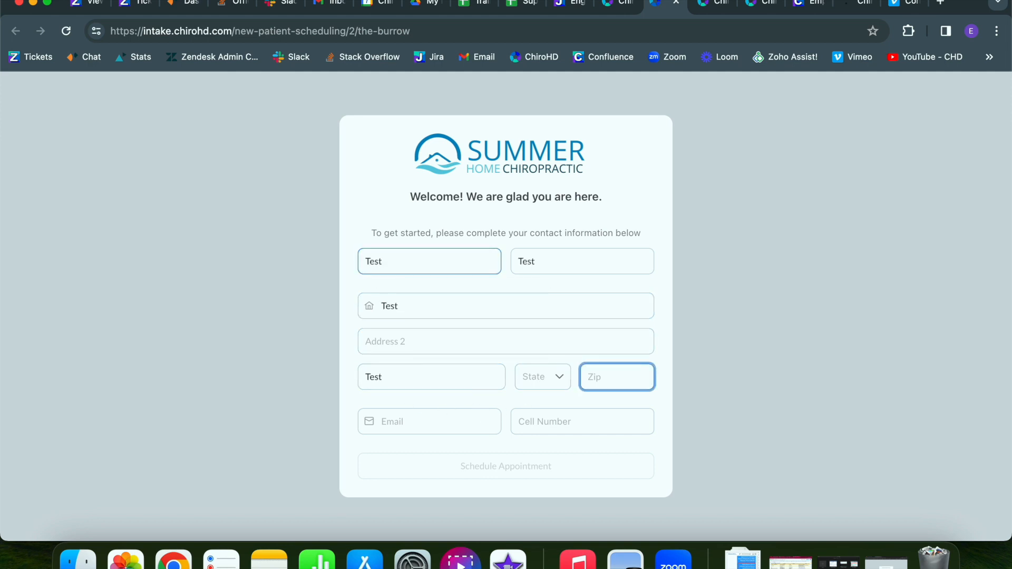
click(543, 377)
key(g)
key(Return)
click(479, 473)
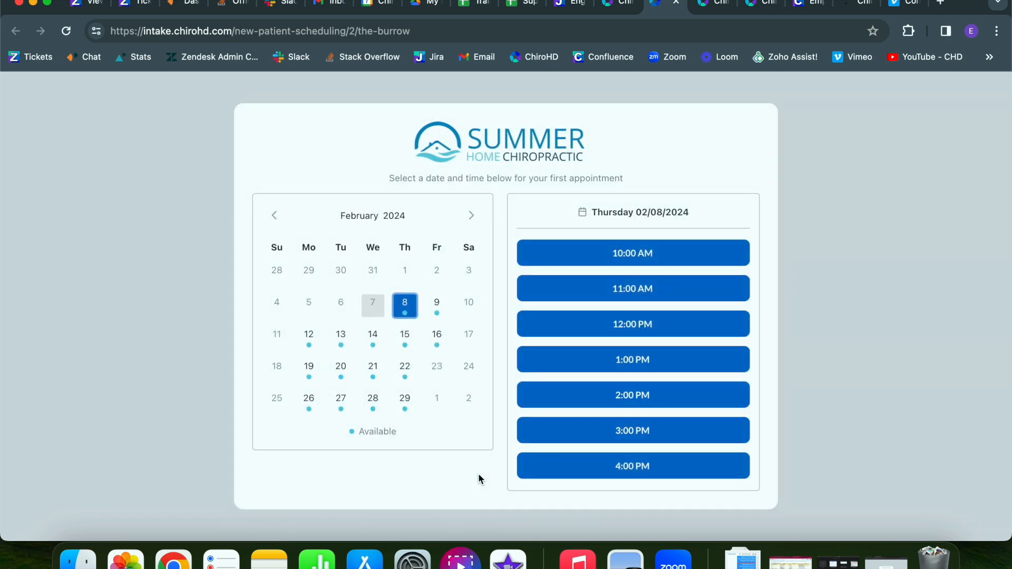
key(ctrl+shift+Tab)
click(427, 129)
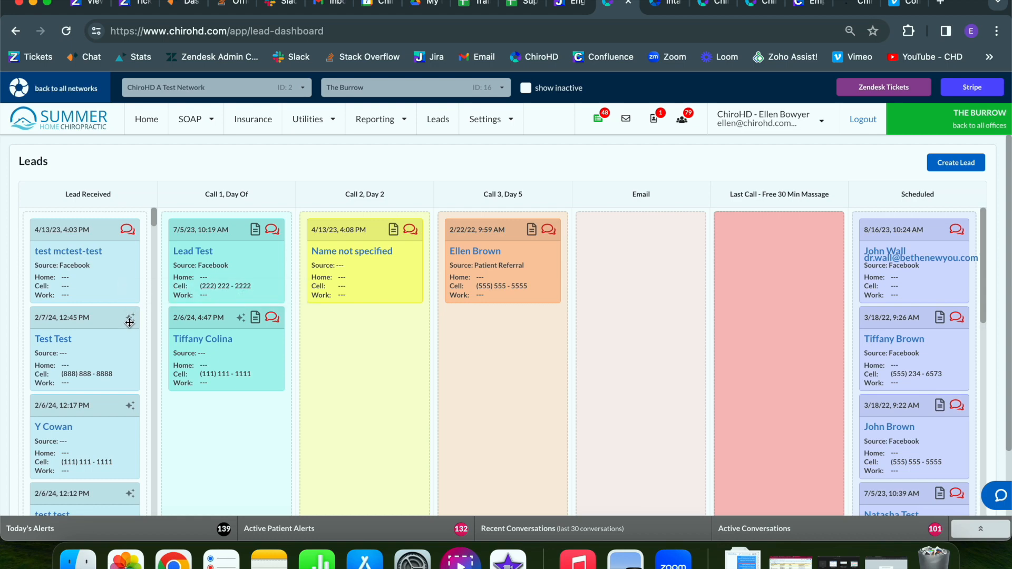
mouse_move(129, 323)
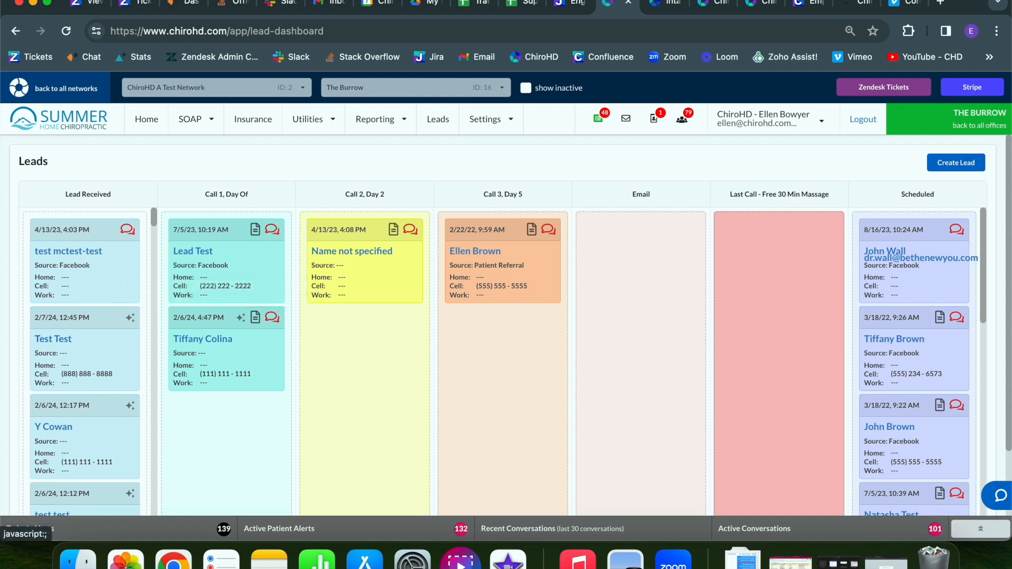
Book the Thursday, February 8 10:00 AM slot for the test lead, then return to Leads.
click(665, 4)
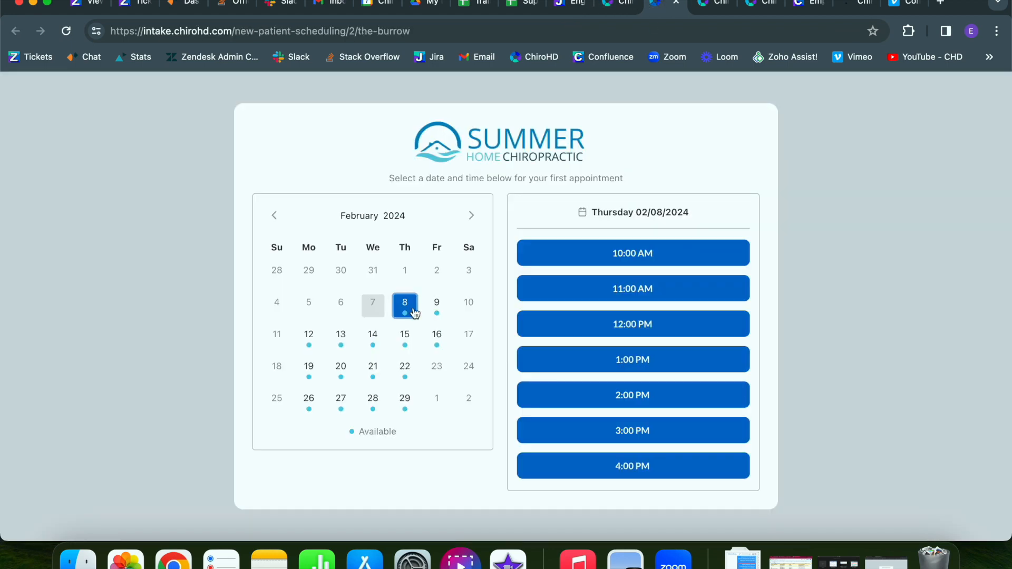
click(542, 254)
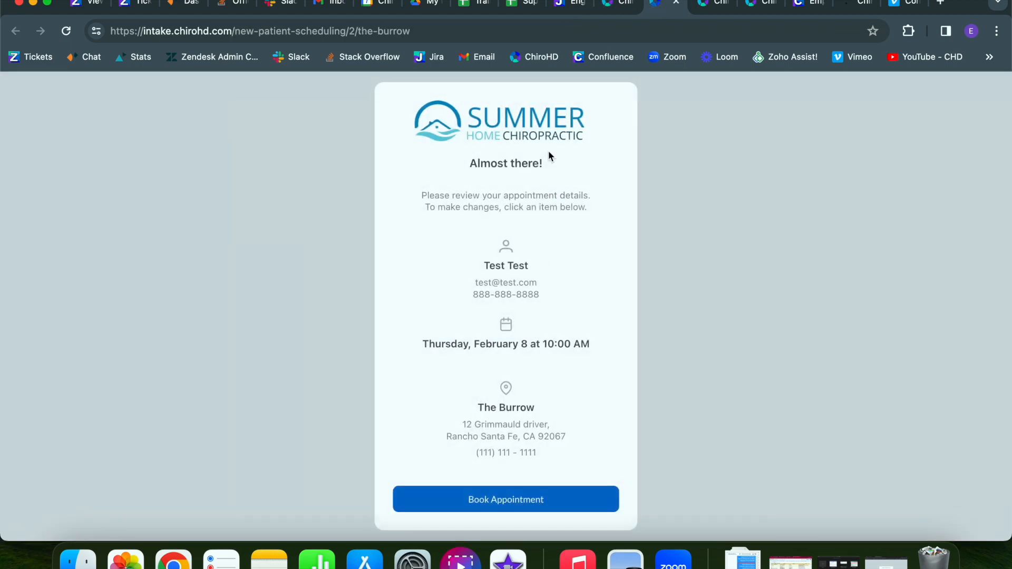
click(515, 500)
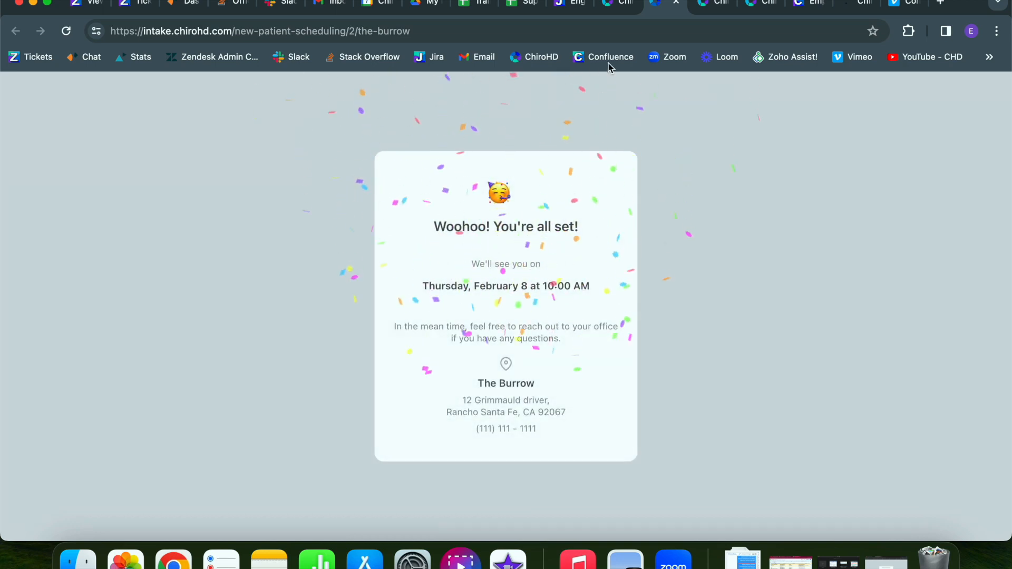
click(614, 4)
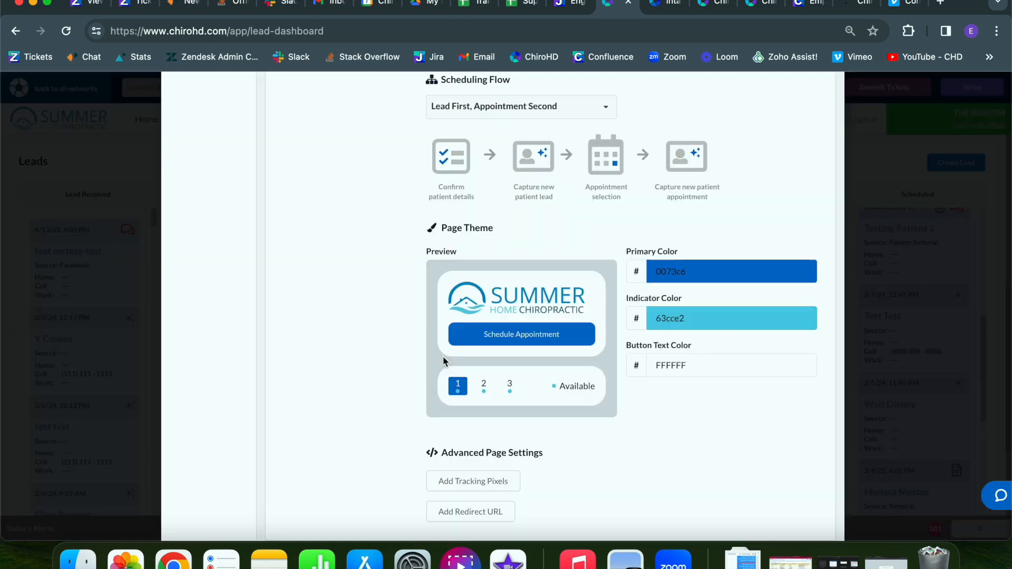
Scroll down to the Page Theme colours and Advanced Page Settings.
scroll(473, 359, down, 2)
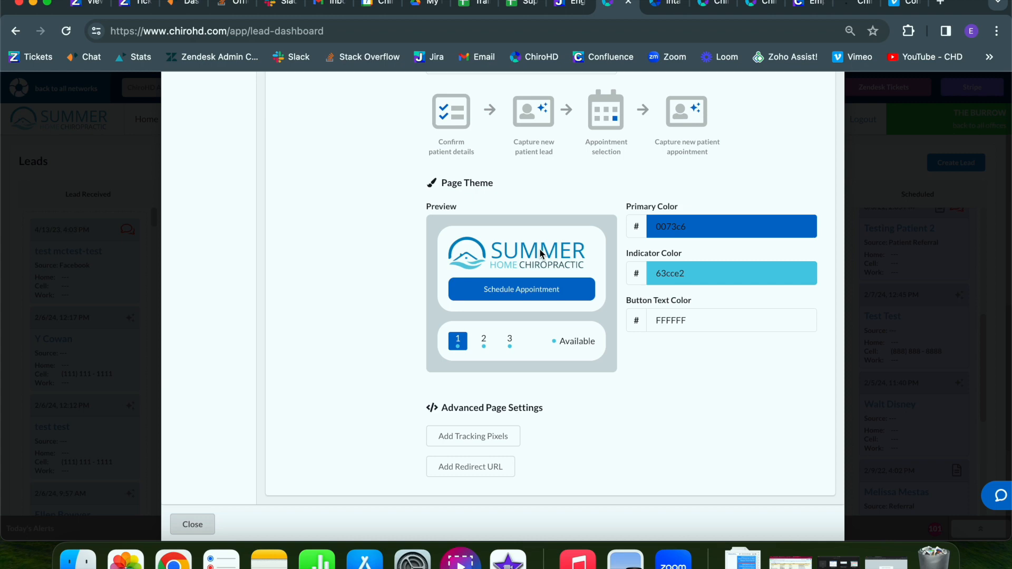
Try green and then magenta as the Primary Color.
click(724, 232)
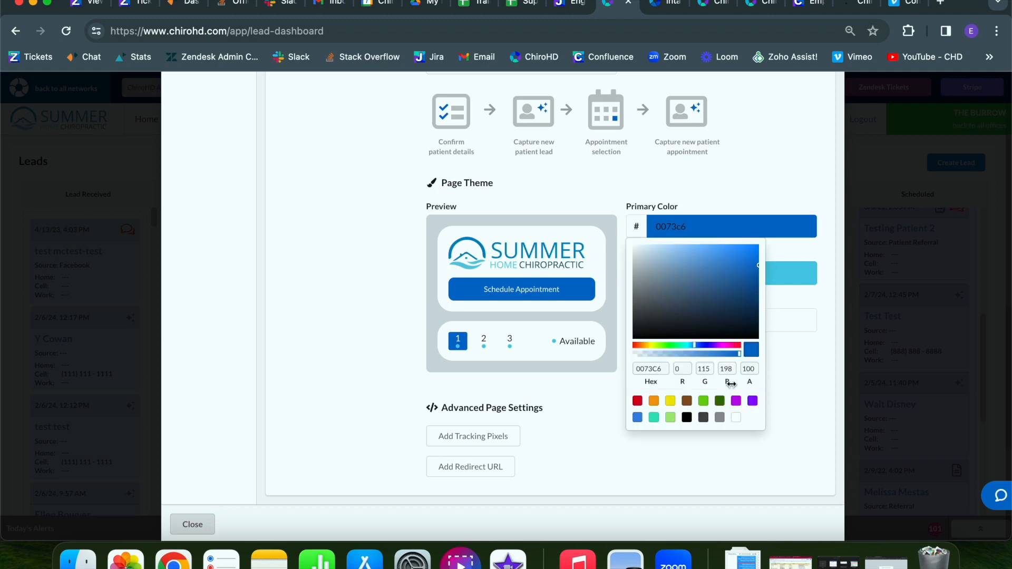
click(703, 403)
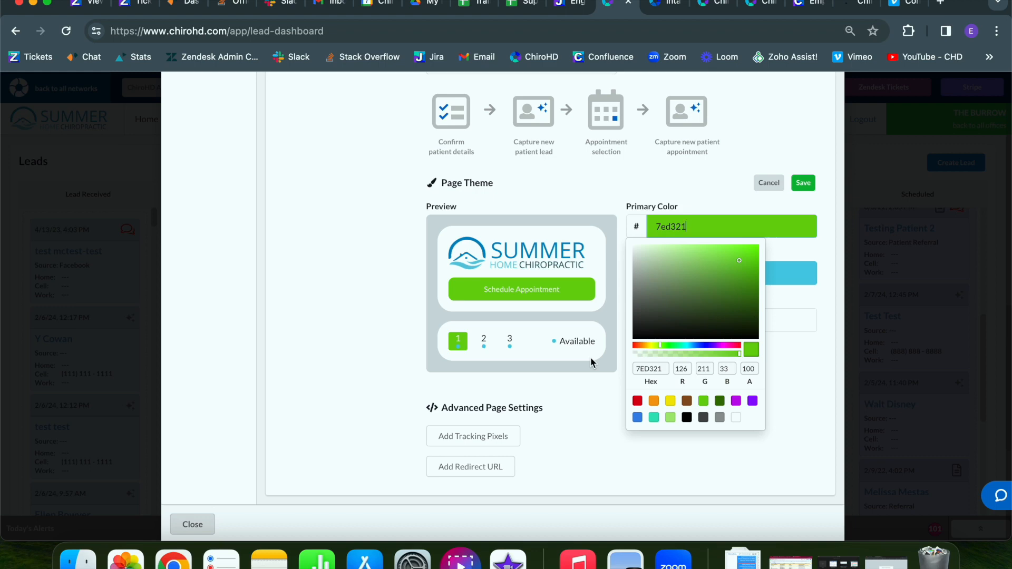
click(730, 345)
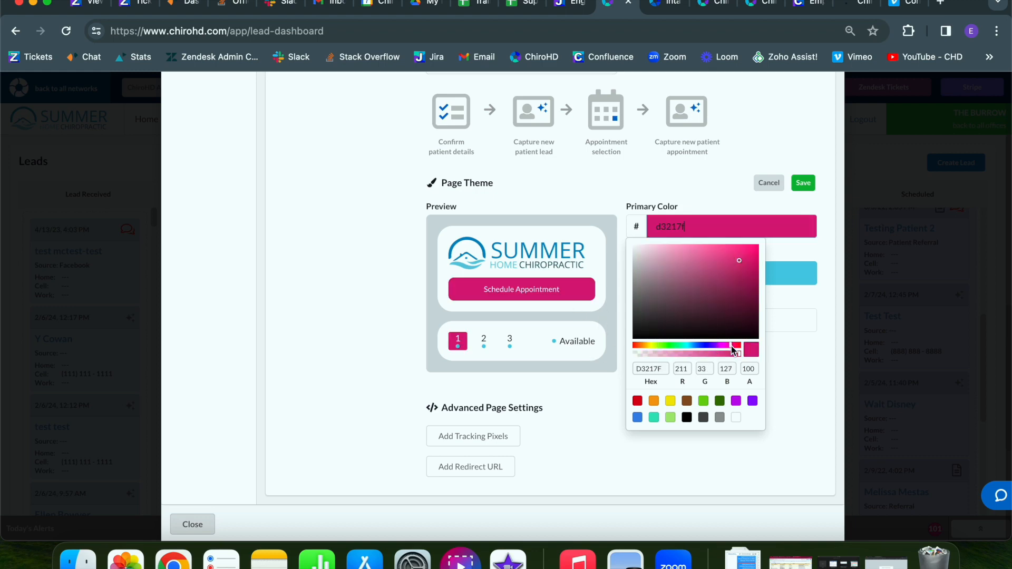
Try yellow, green and purple as the Indicator Color, then cancel to keep 0073c6 and 63cce2.
click(805, 272)
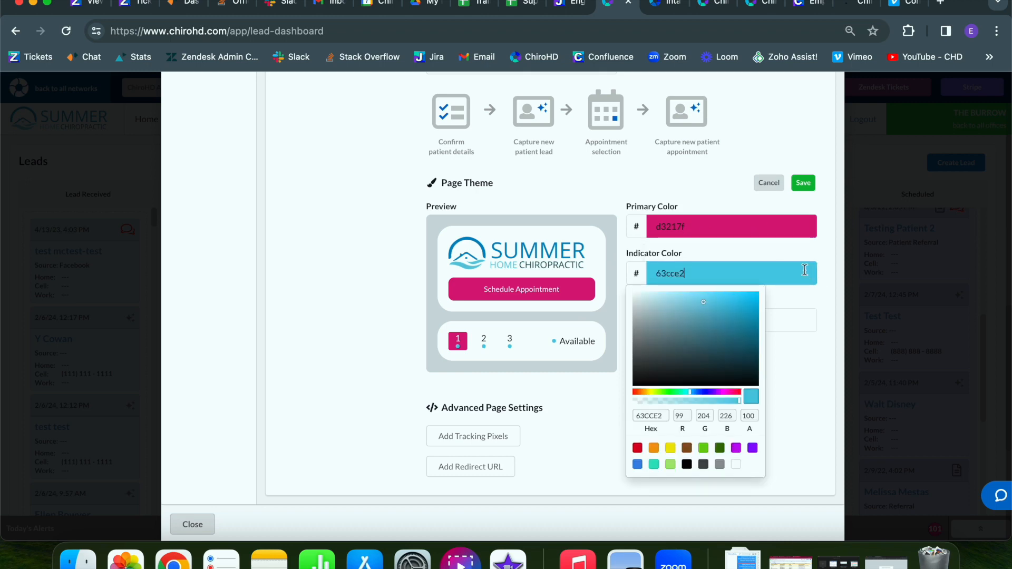
click(669, 448)
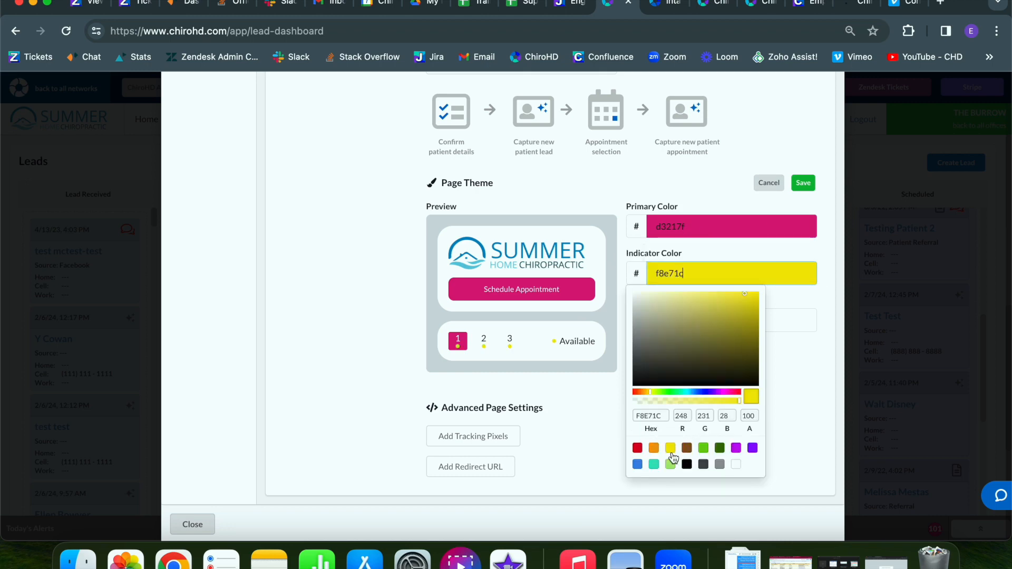
click(704, 449)
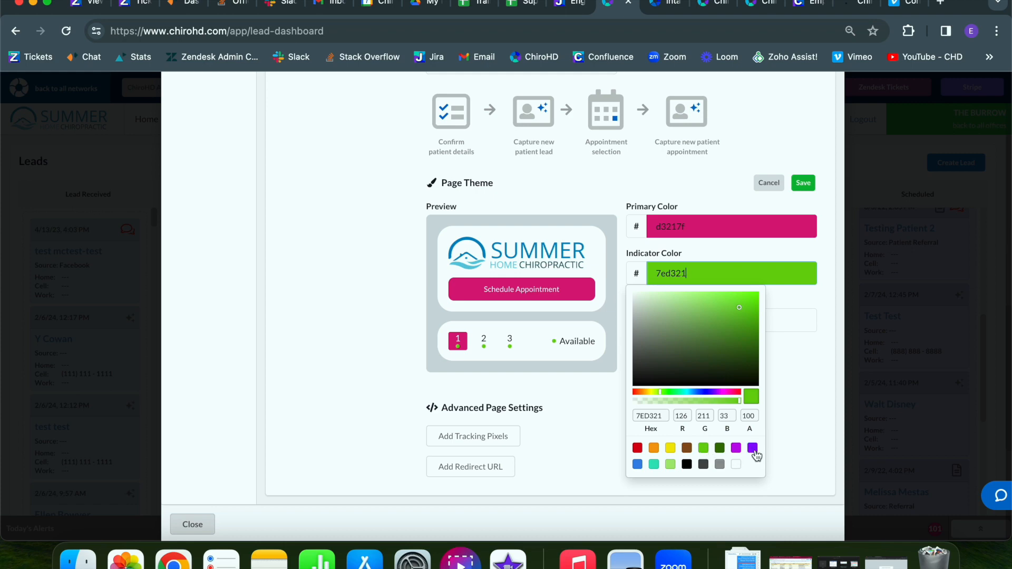
click(753, 451)
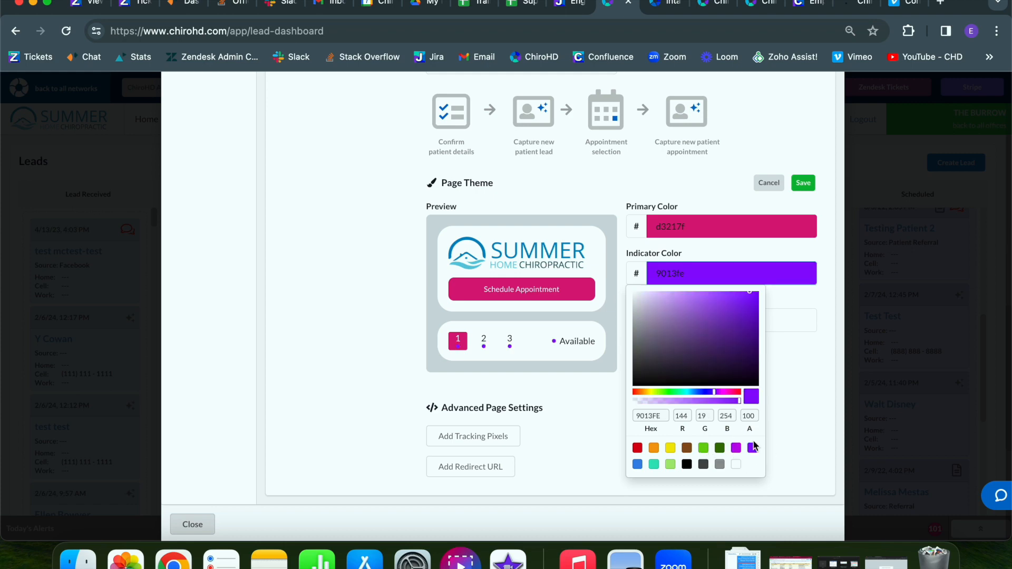
click(775, 183)
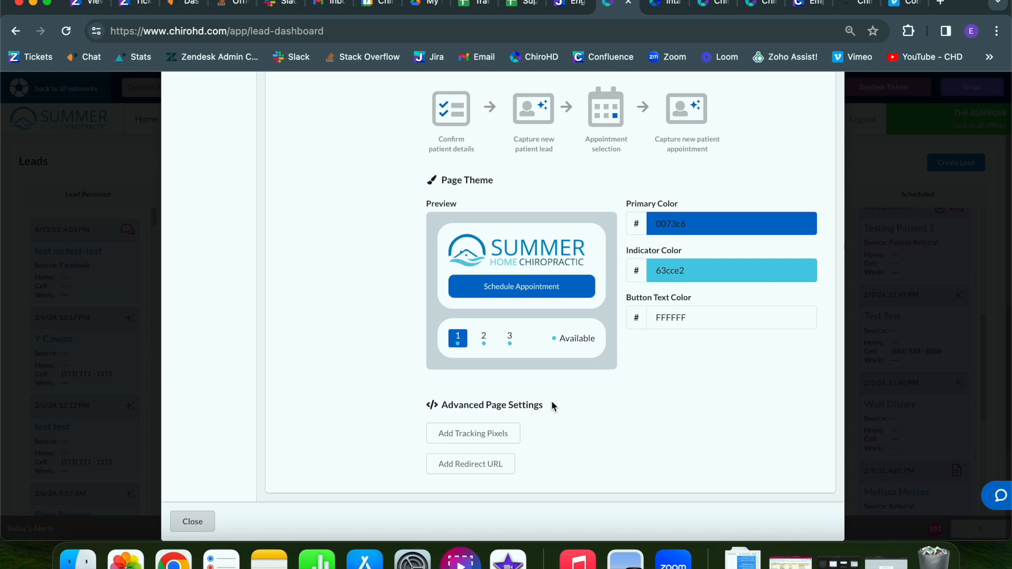
Add tracking pixels to reveal the empty Landing Page Pixel and Appointment Scheduled Pixel boxes.
click(454, 441)
scroll(453, 442, down, 3)
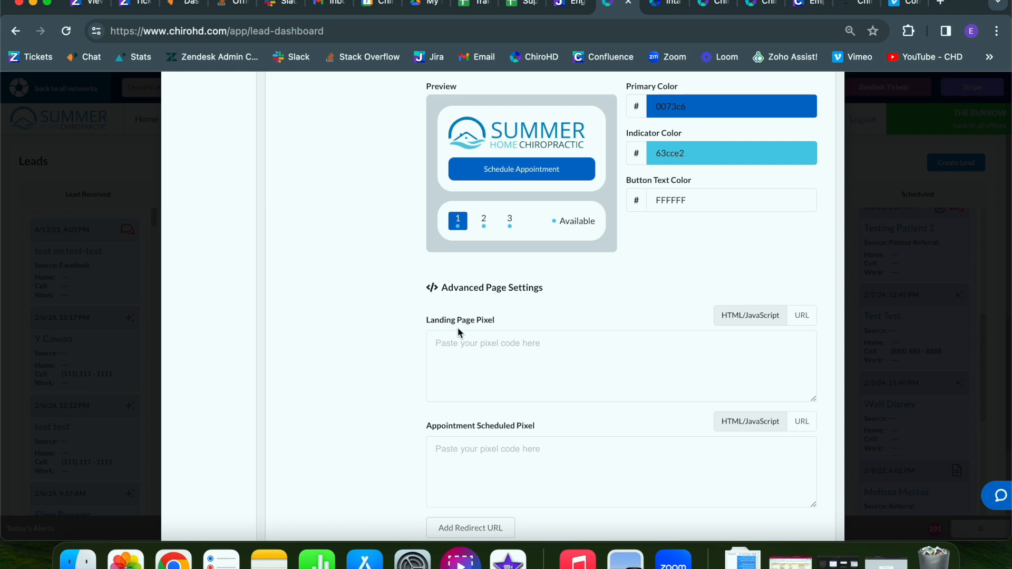
scroll(458, 329, down, 1)
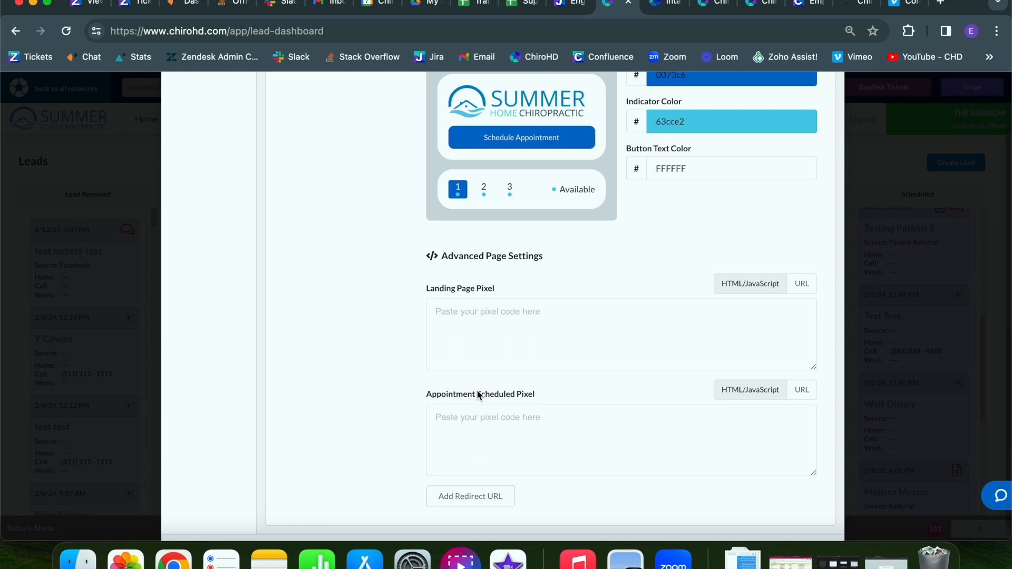
scroll(494, 428, down, 1)
scroll(494, 428, down, 1)
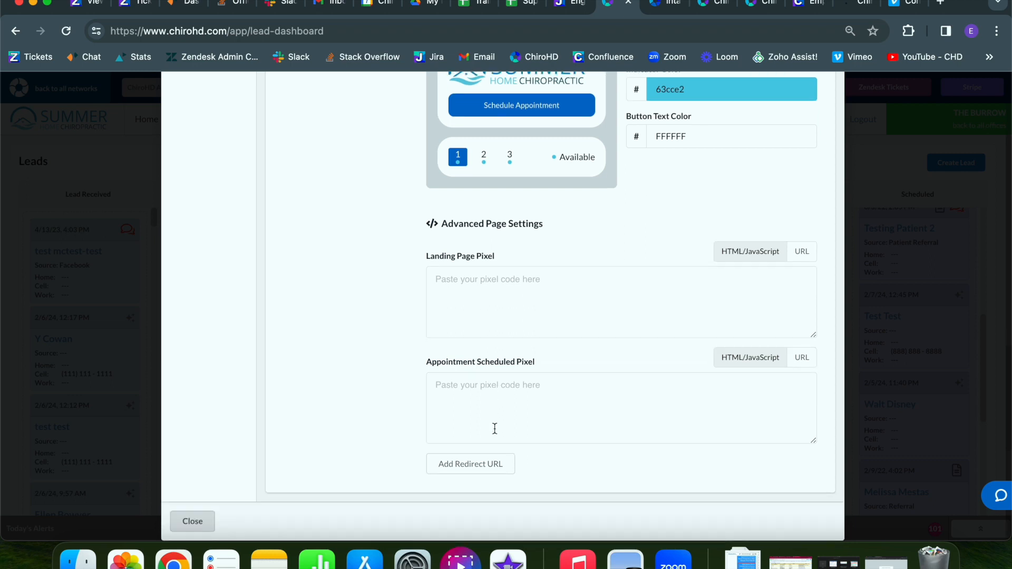
Add an empty Appointment Scheduled Redirect URL field under Advanced Page Settings.
click(454, 471)
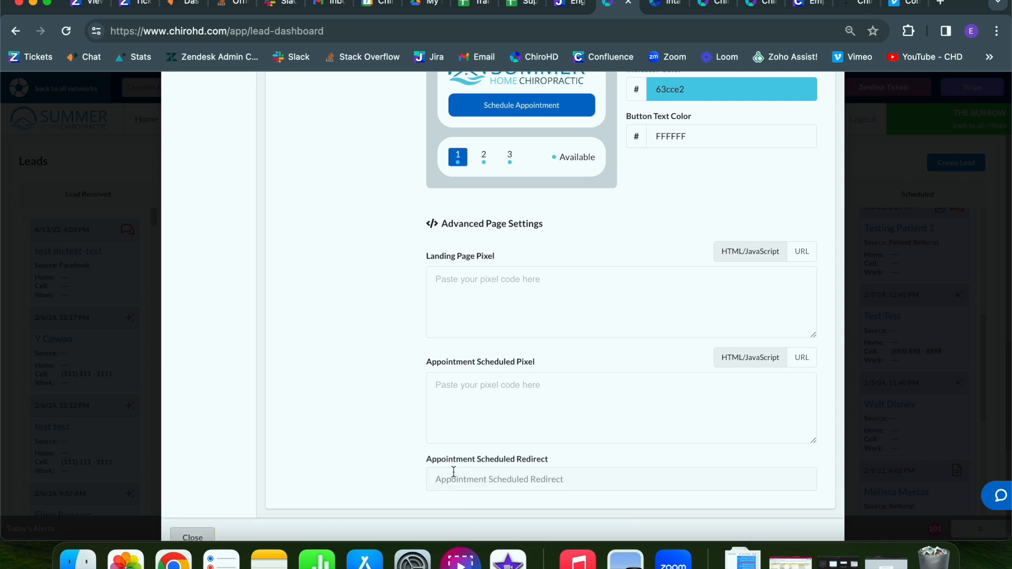
scroll(453, 472, down, 1)
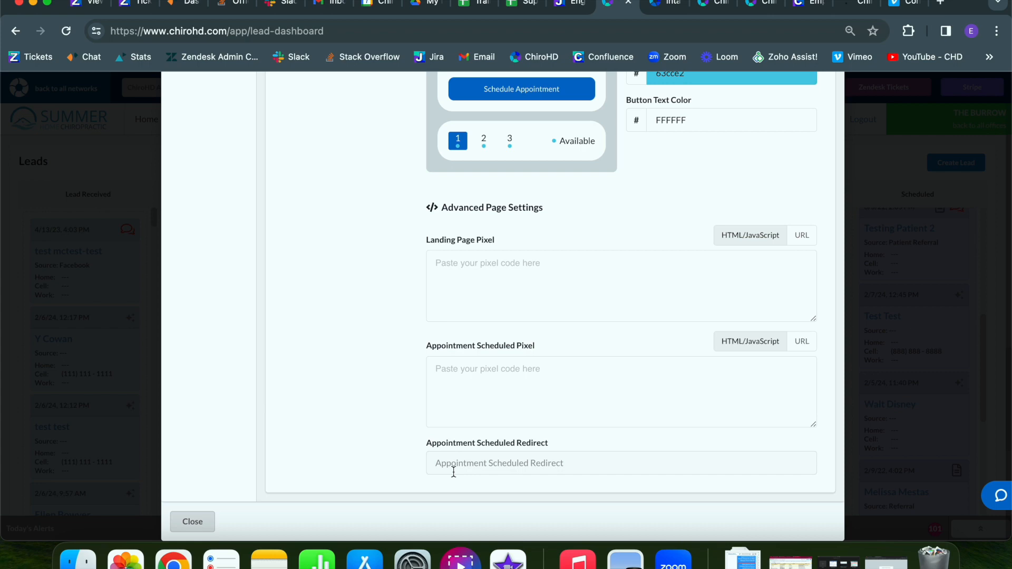
scroll(454, 472, up, 7)
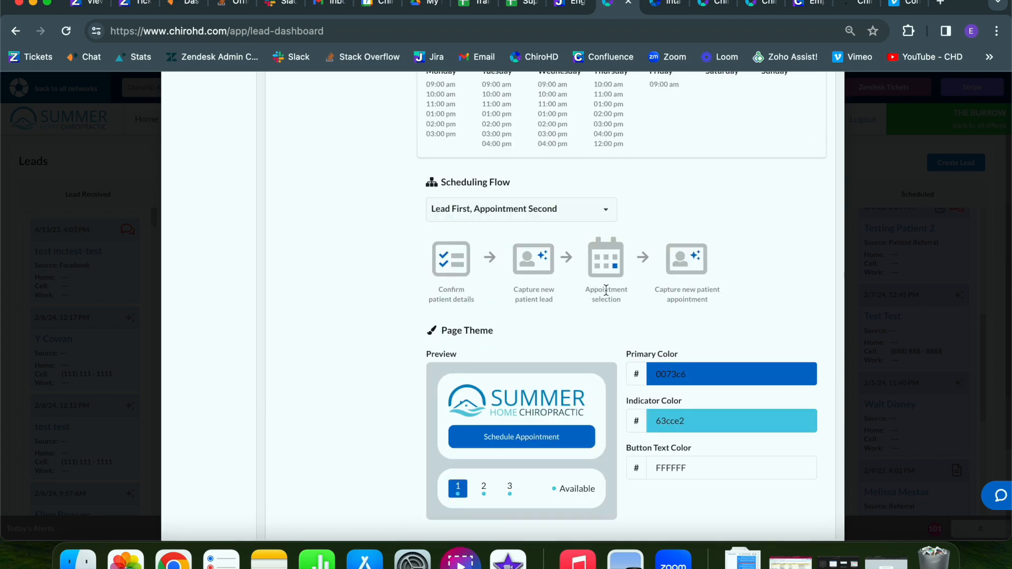
scroll(732, 286, down, 5)
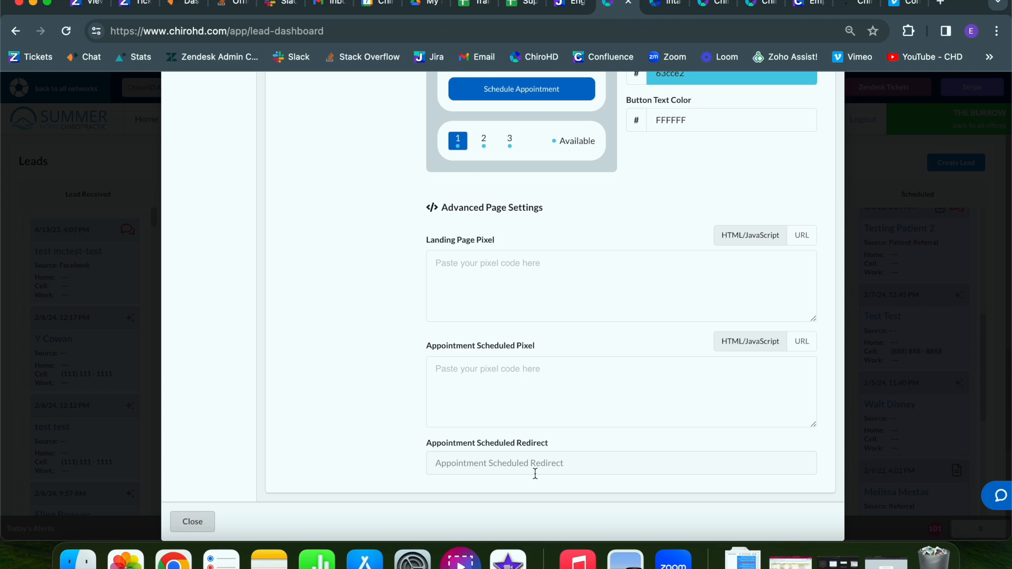
scroll(535, 474, up, 15)
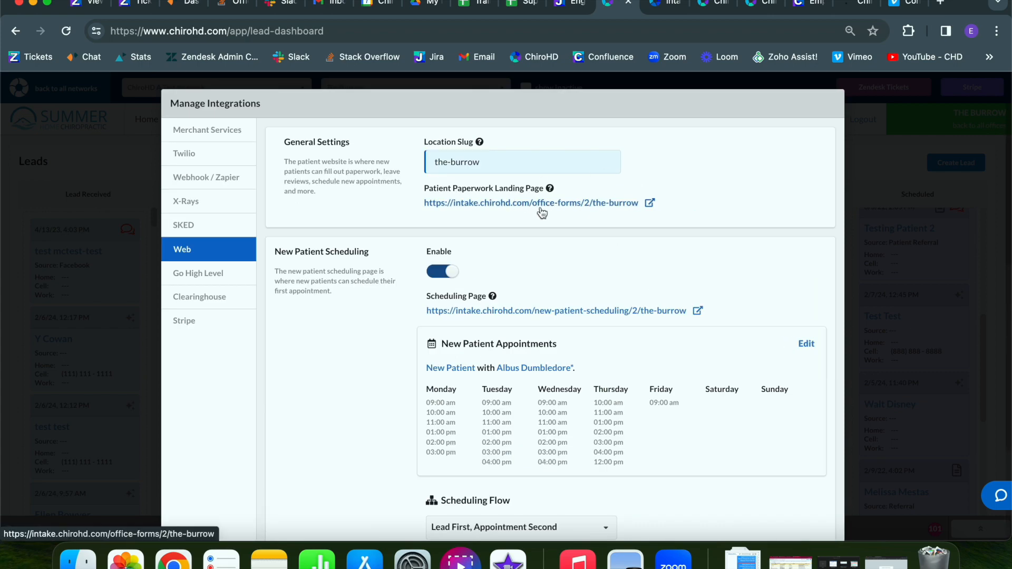
Scroll through the Web integration settings.
scroll(543, 212, down, 4)
scroll(542, 205, up, 3)
scroll(541, 198, down, 15)
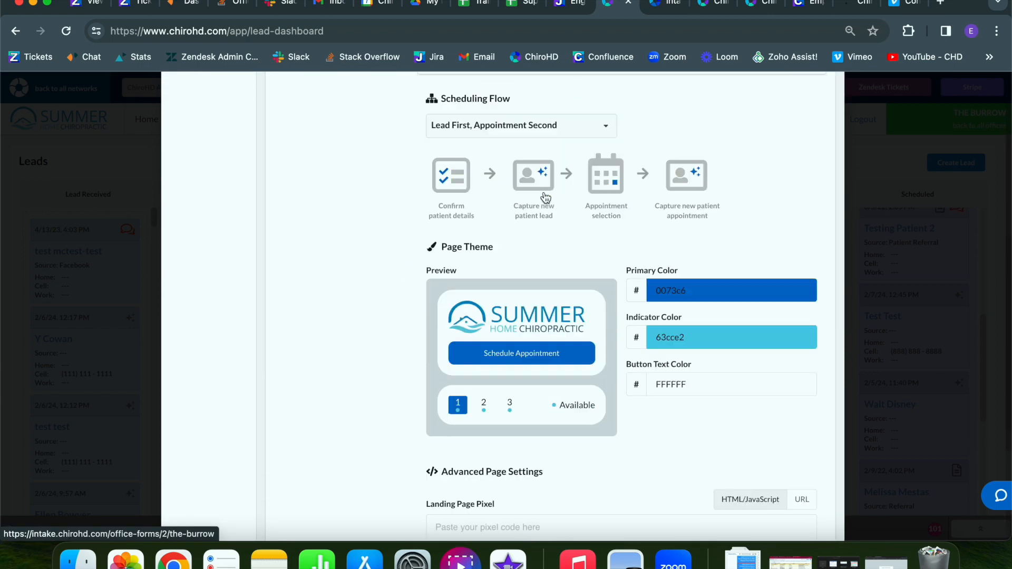
scroll(488, 530, down, 3)
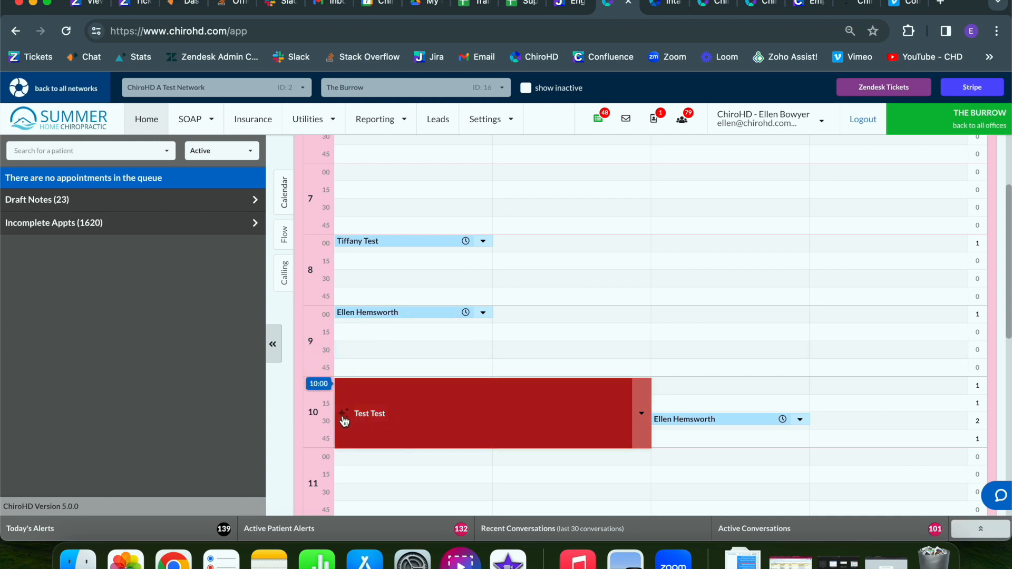
Confirm the Test Test appointment came from the New Patient Scheduler, then open Leads.
mouse_move(344, 419)
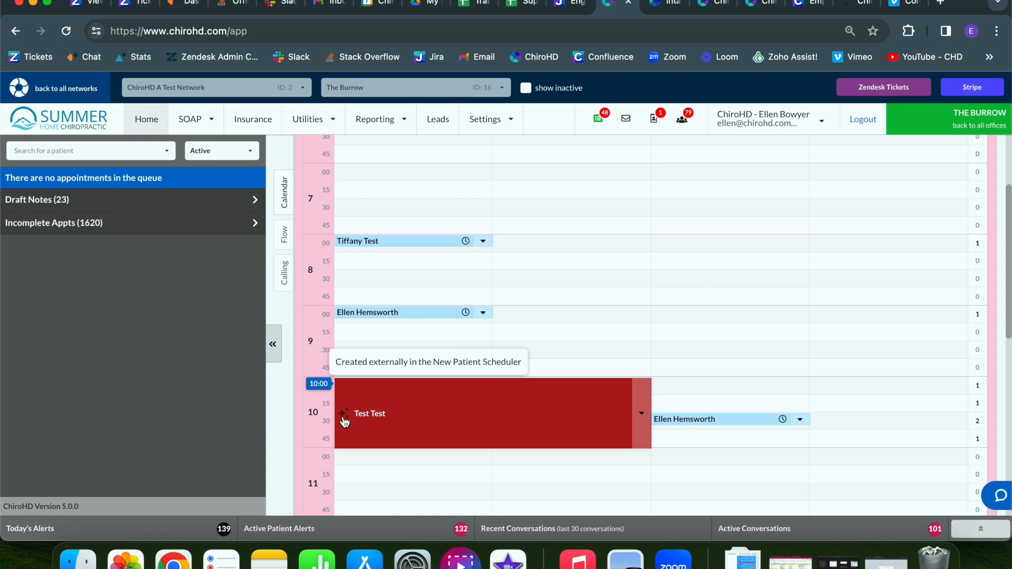
mouse_move(377, 406)
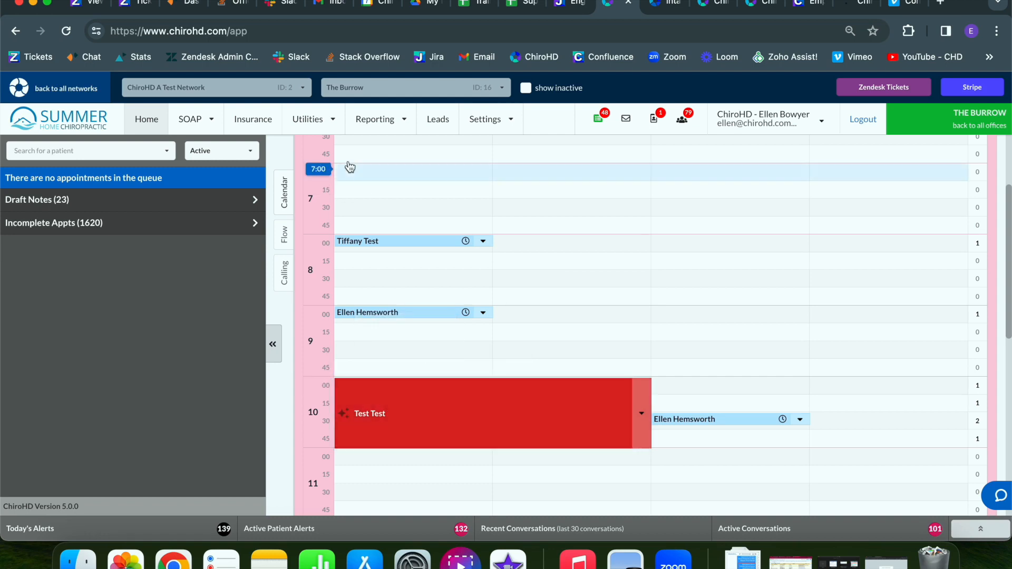
click(438, 120)
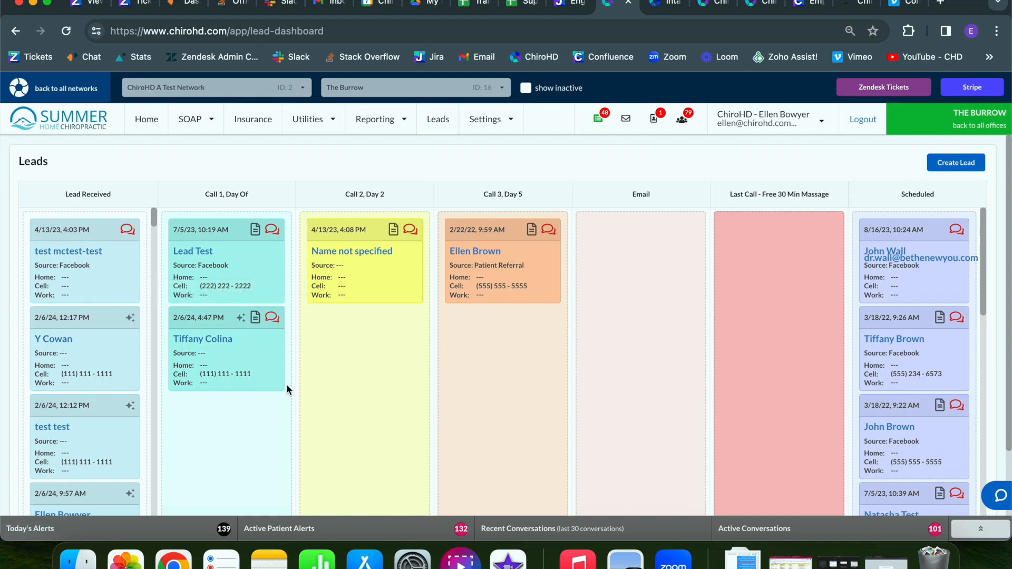
Go back to the Home schedule from the Leads dashboard.
click(146, 119)
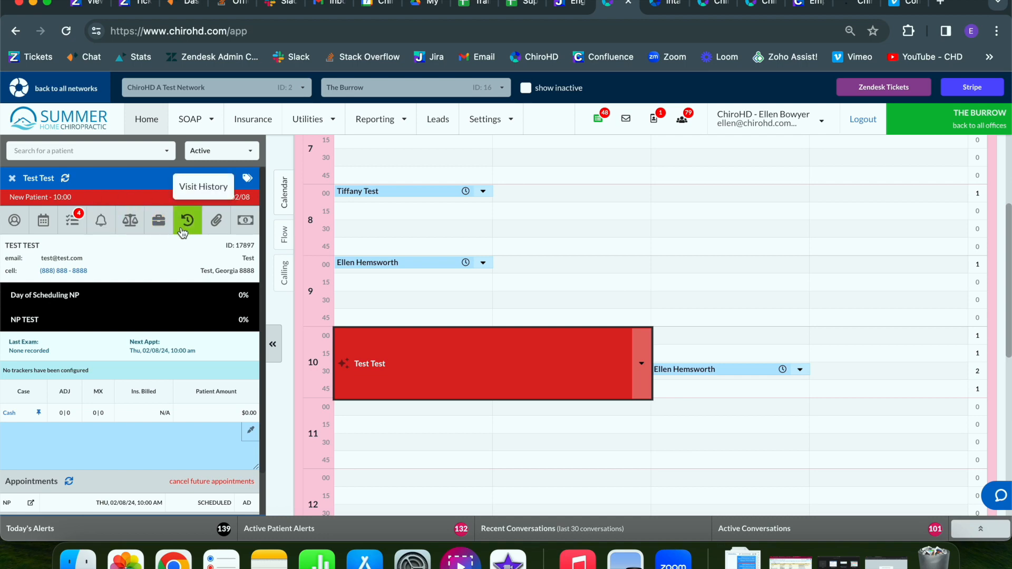
click(182, 232)
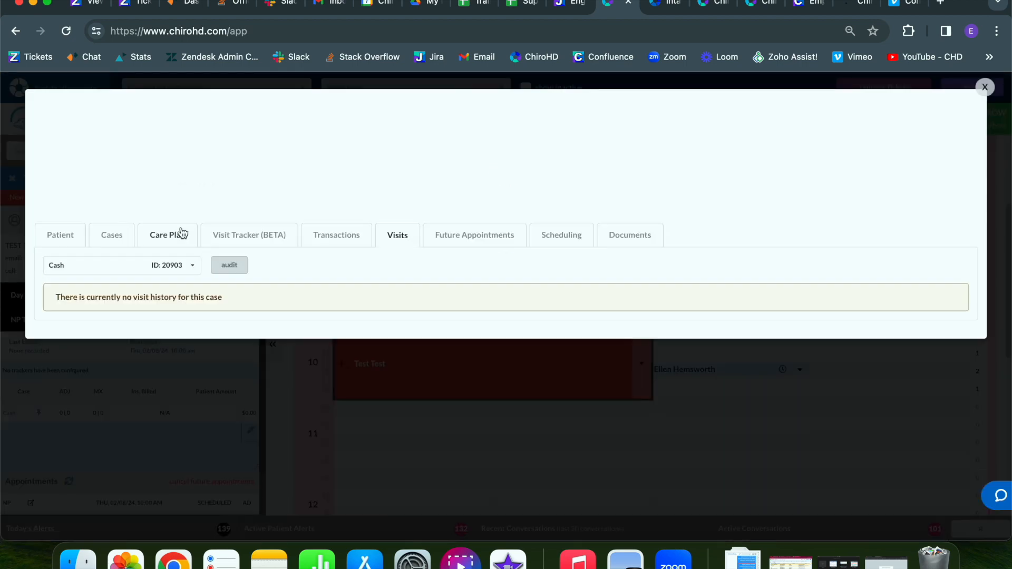
click(230, 266)
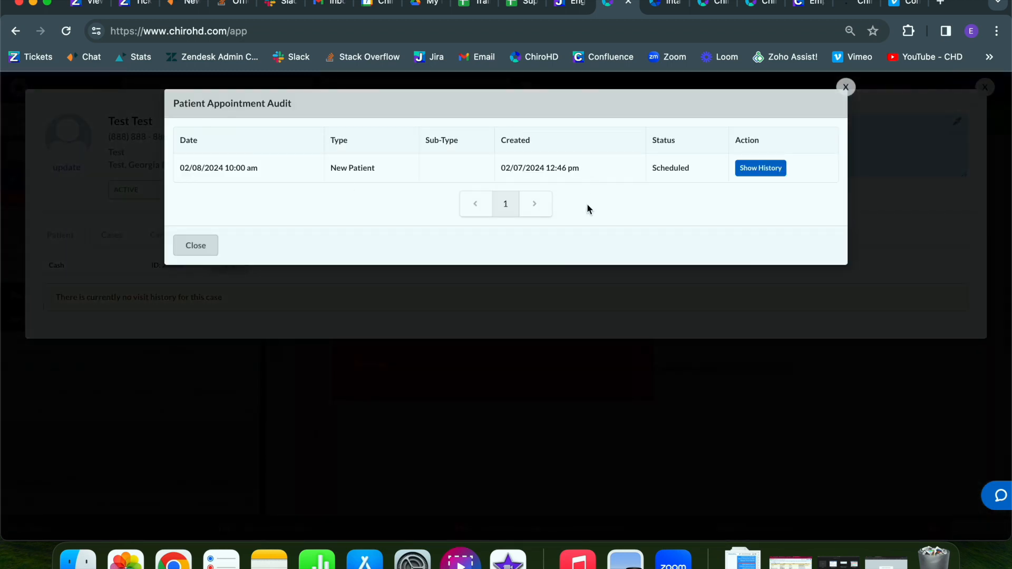
click(766, 168)
drag(802, 248, 722, 247)
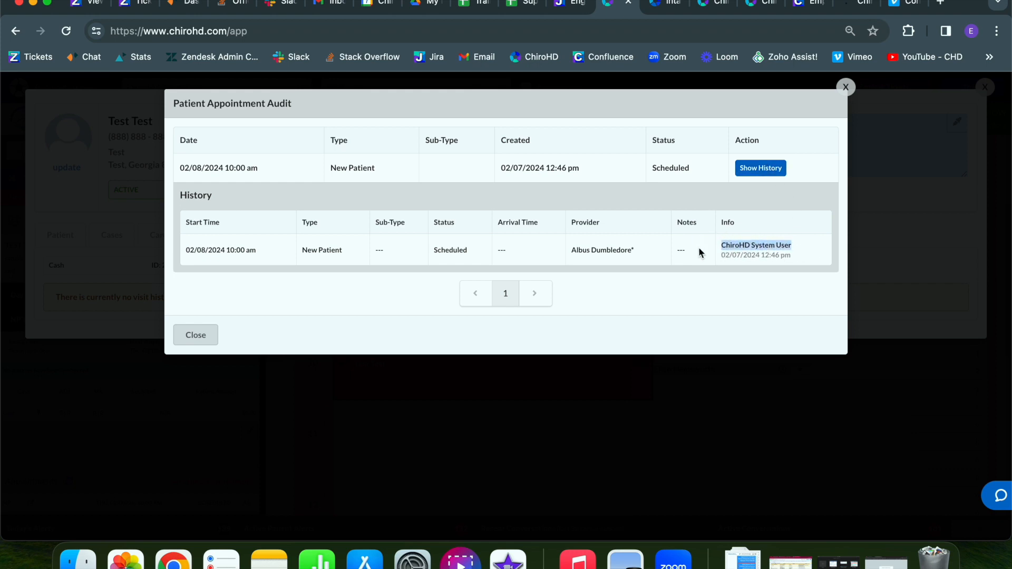